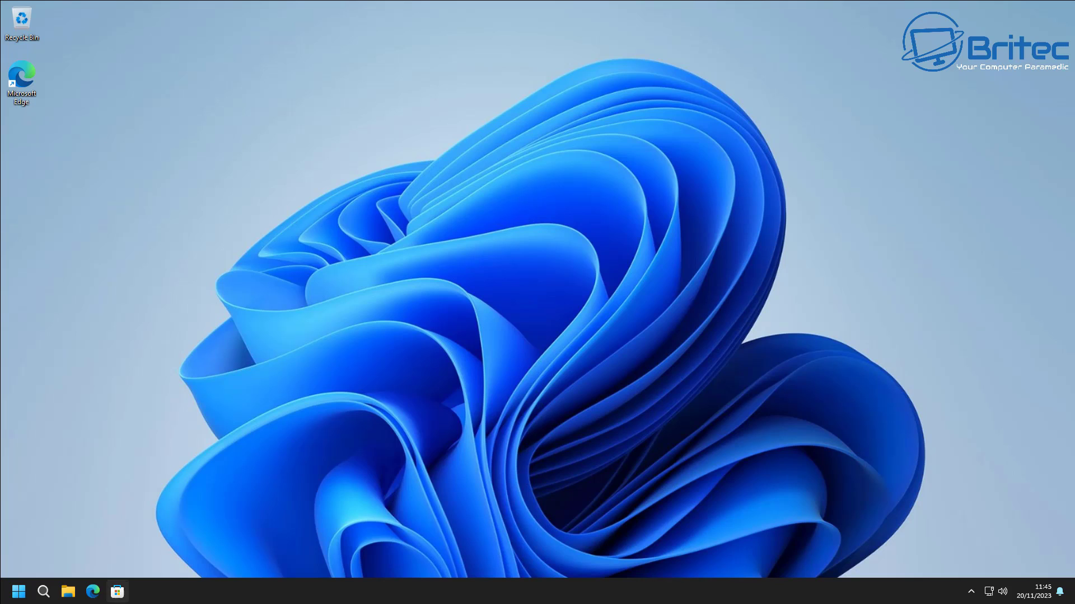
Search 'windows defender' and launch Windows Defender Firewall with Advanced Security.
click(43, 592)
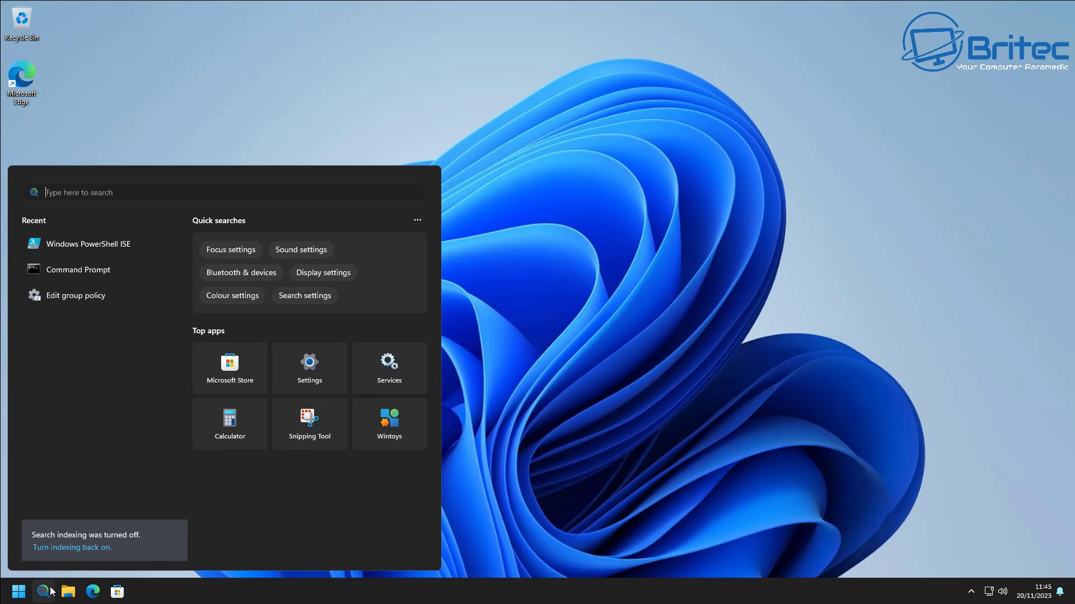
text(windows de)
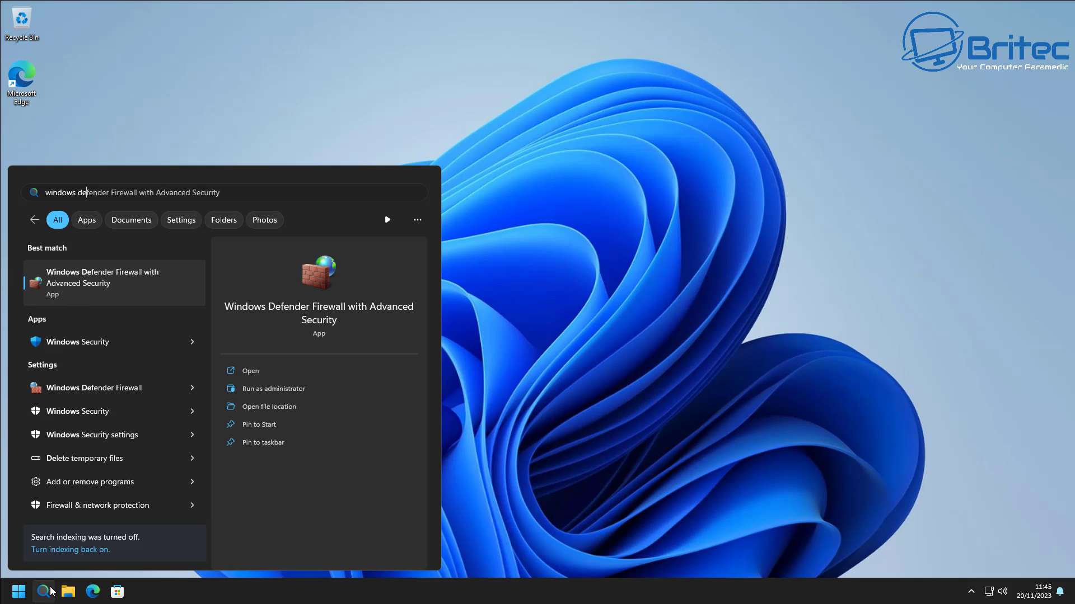
text(fender)
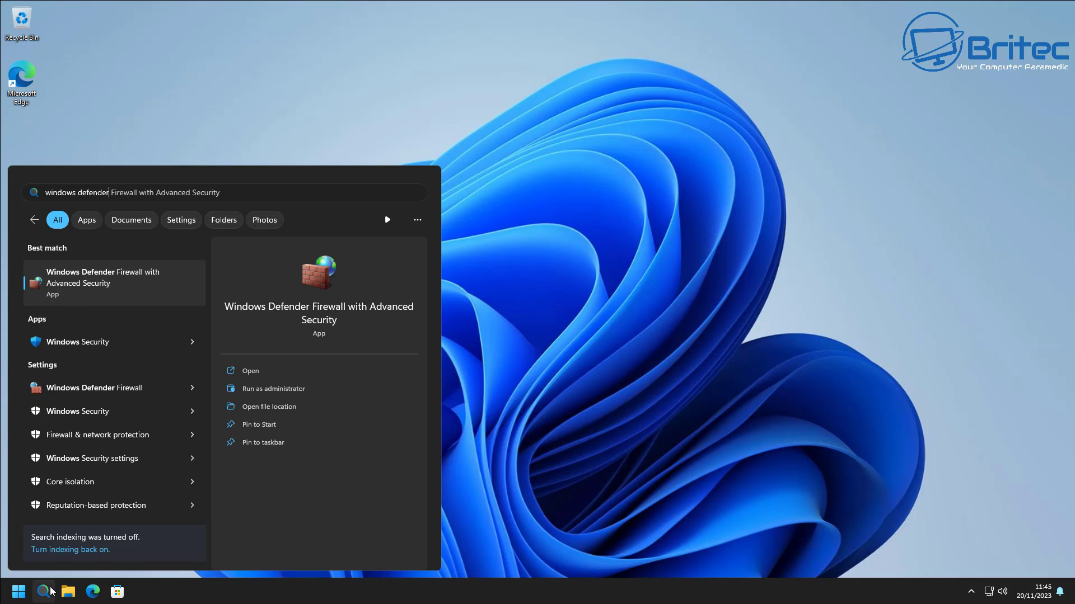
click(112, 278)
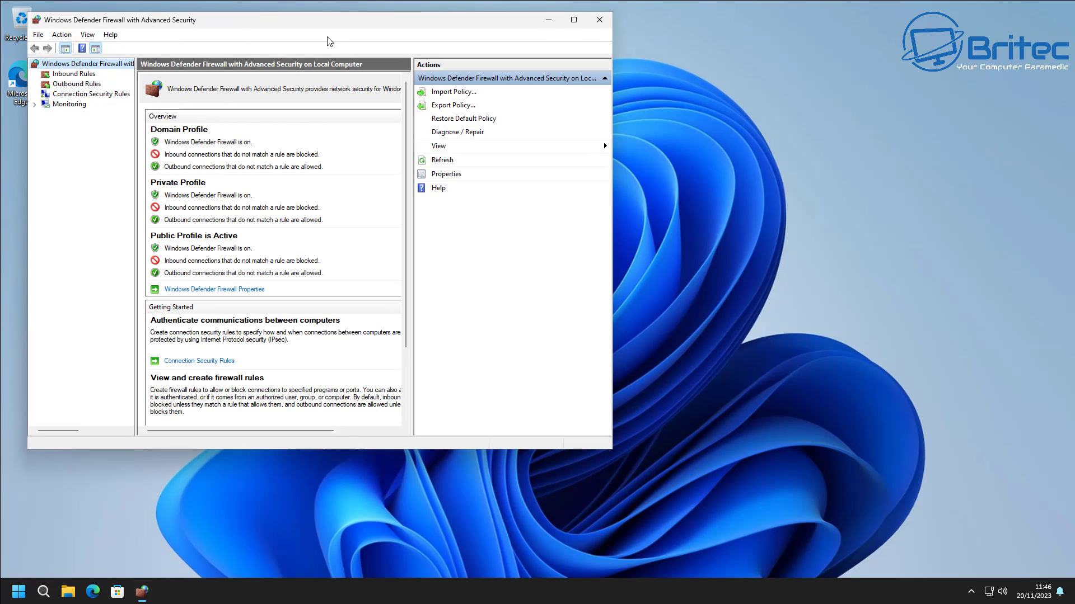
Center the firewall window and show Outbound Rules after glancing at Inbound Rules.
drag(312, 24, 524, 87)
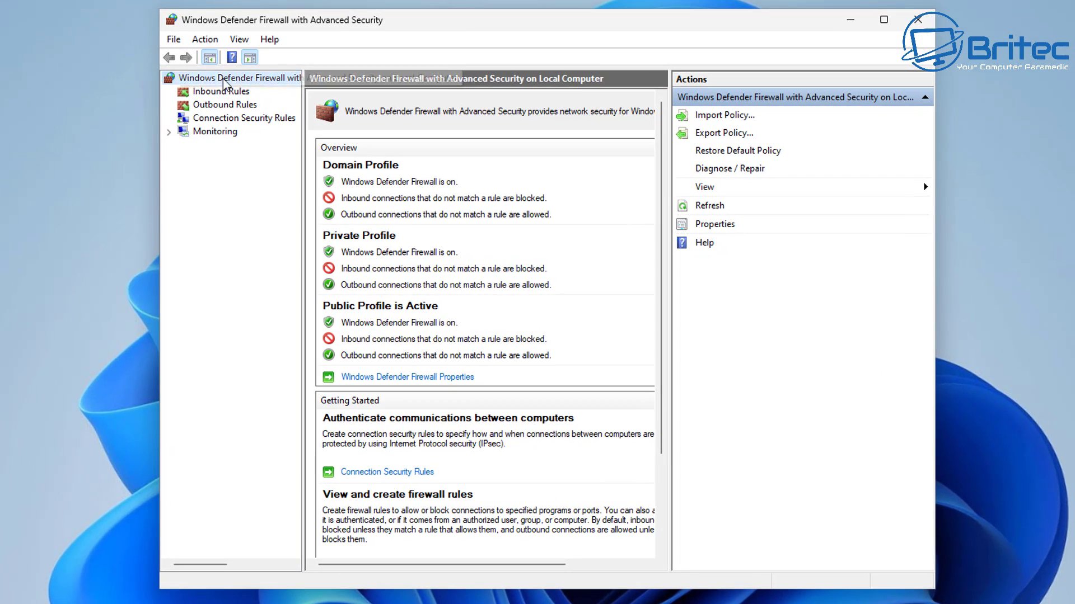
click(222, 95)
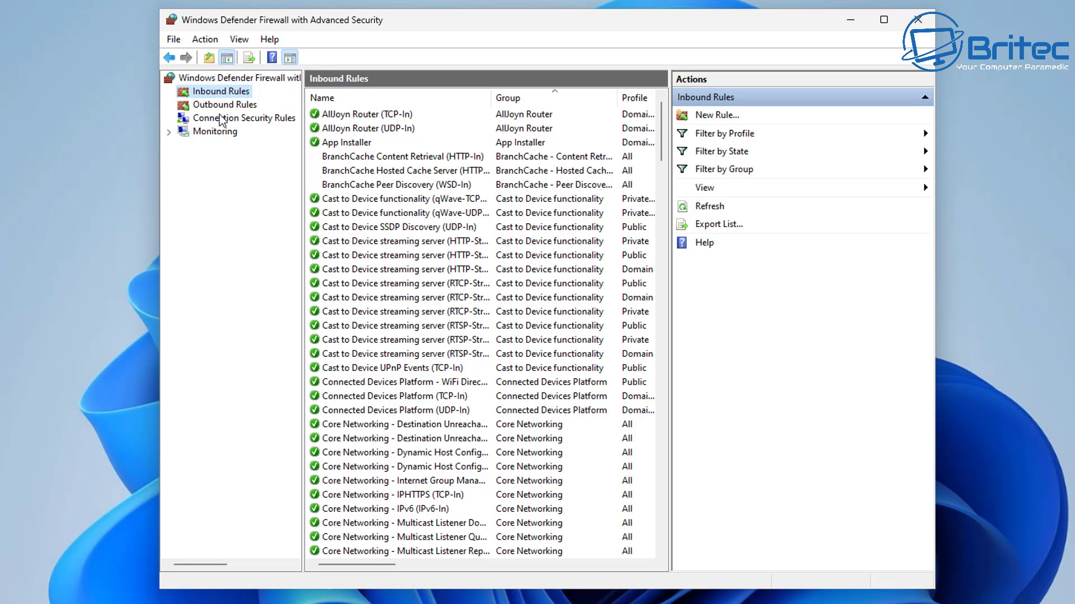
click(218, 106)
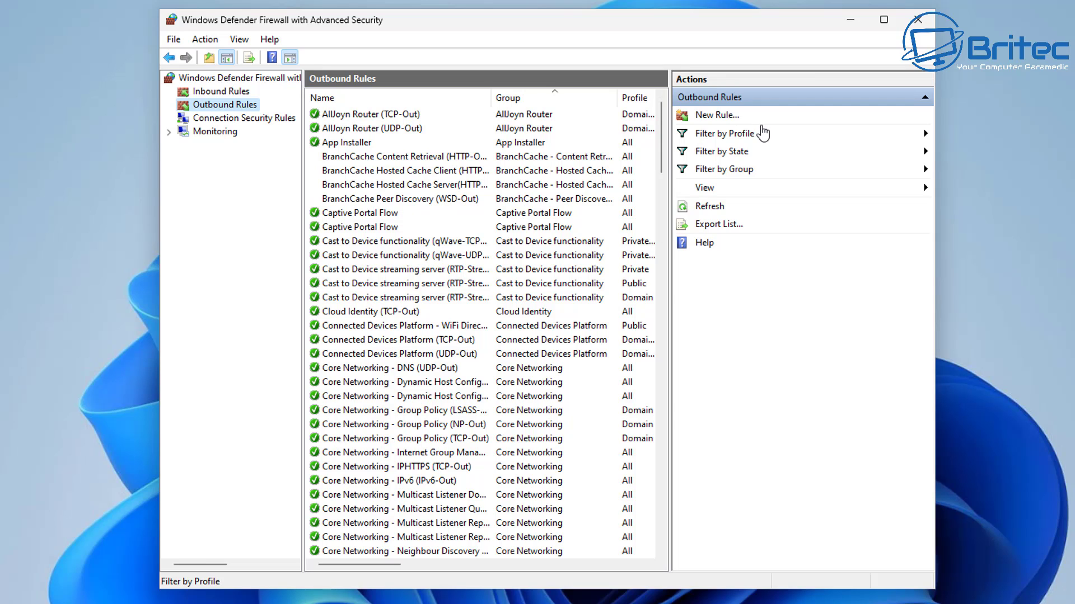
Start a New Outbound Rule of type Port and advance to Protocol and Ports.
click(729, 117)
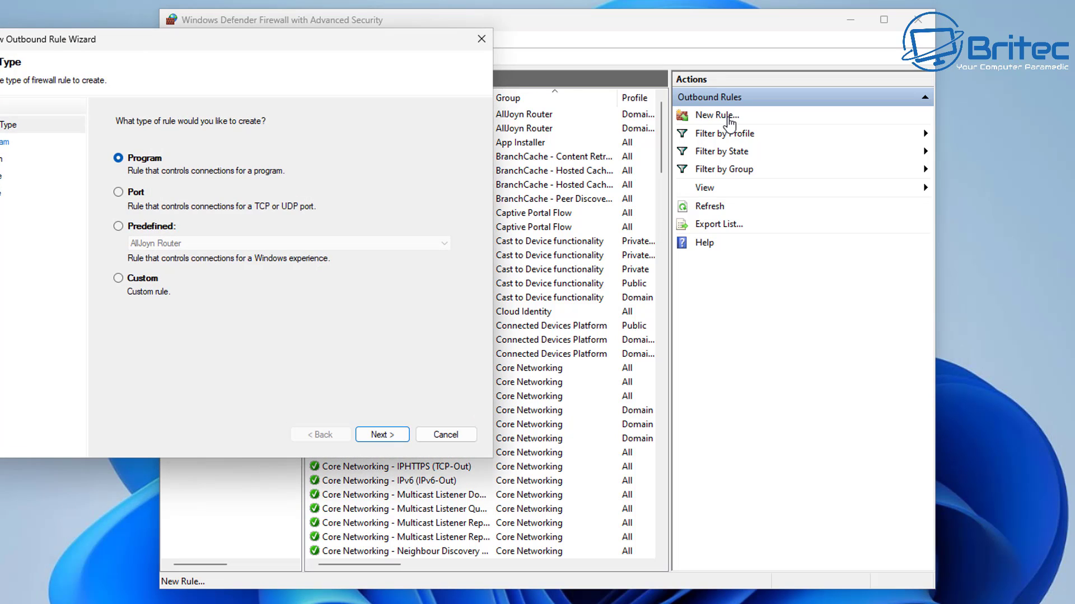
drag(195, 46, 514, 114)
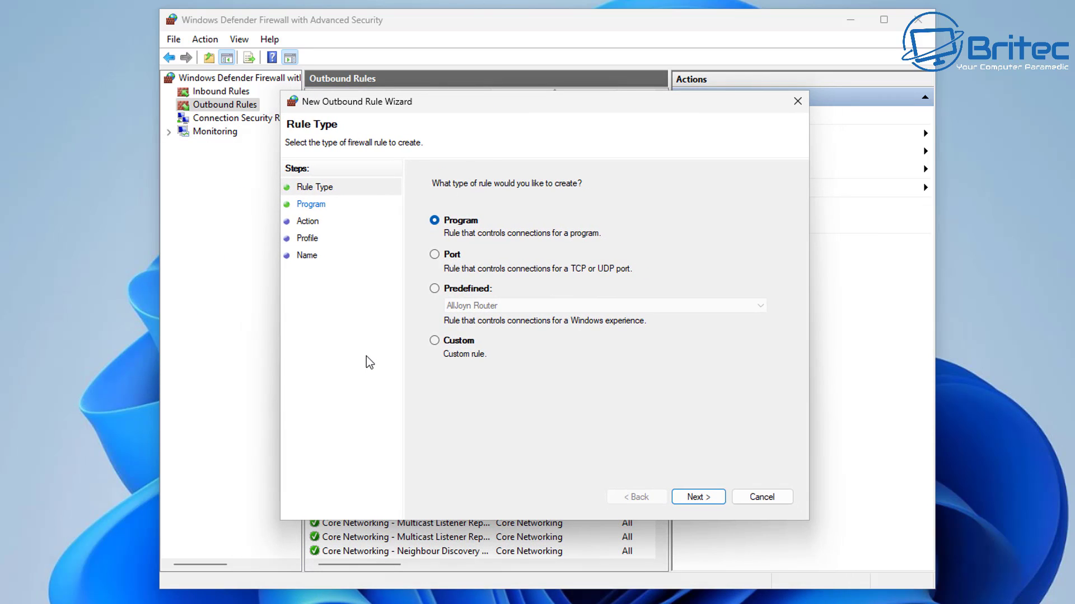
click(434, 255)
click(718, 499)
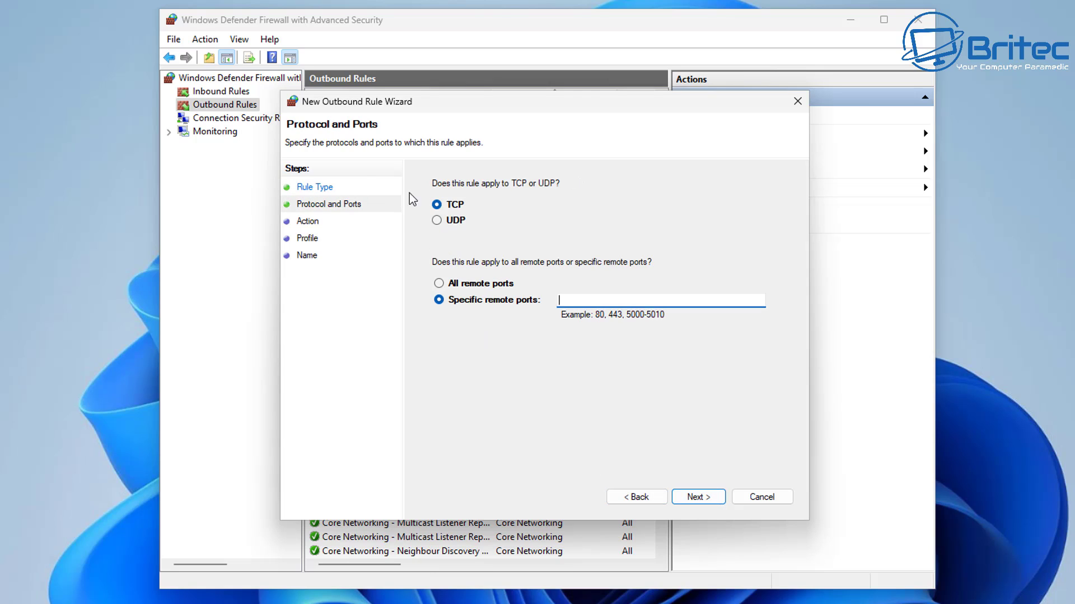
Set the rule to TCP with specific remote port 25565 and move to Action.
click(437, 222)
click(437, 205)
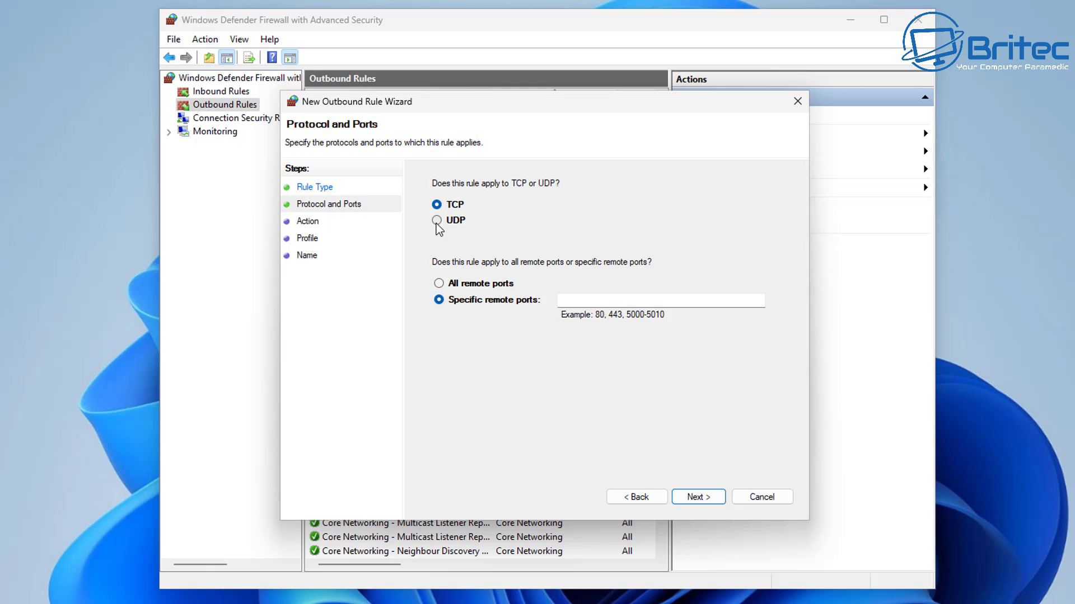
click(438, 221)
click(437, 206)
click(437, 220)
click(437, 205)
click(439, 284)
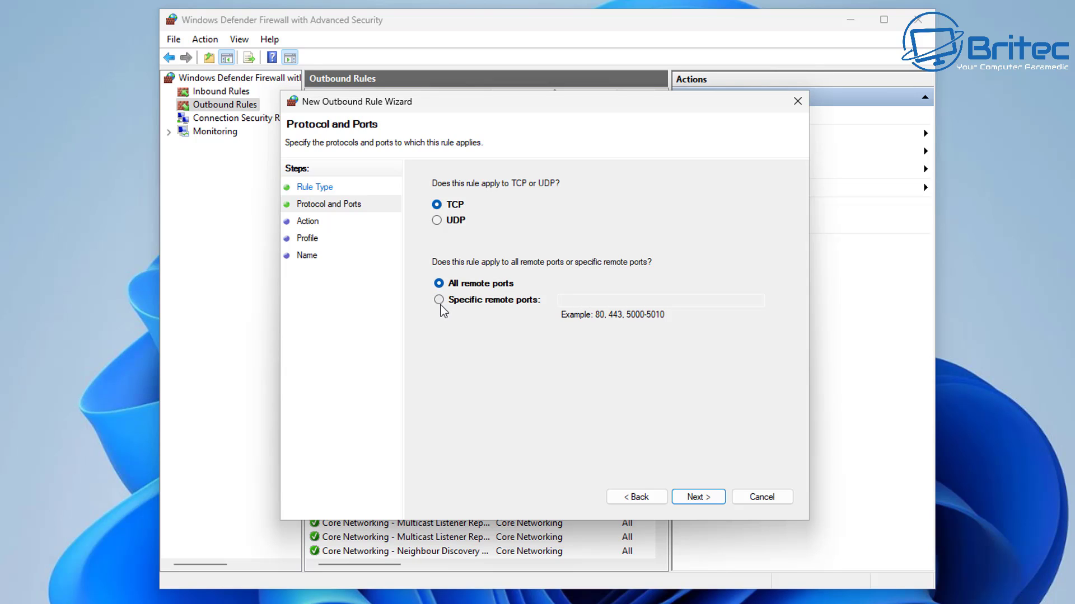
click(440, 302)
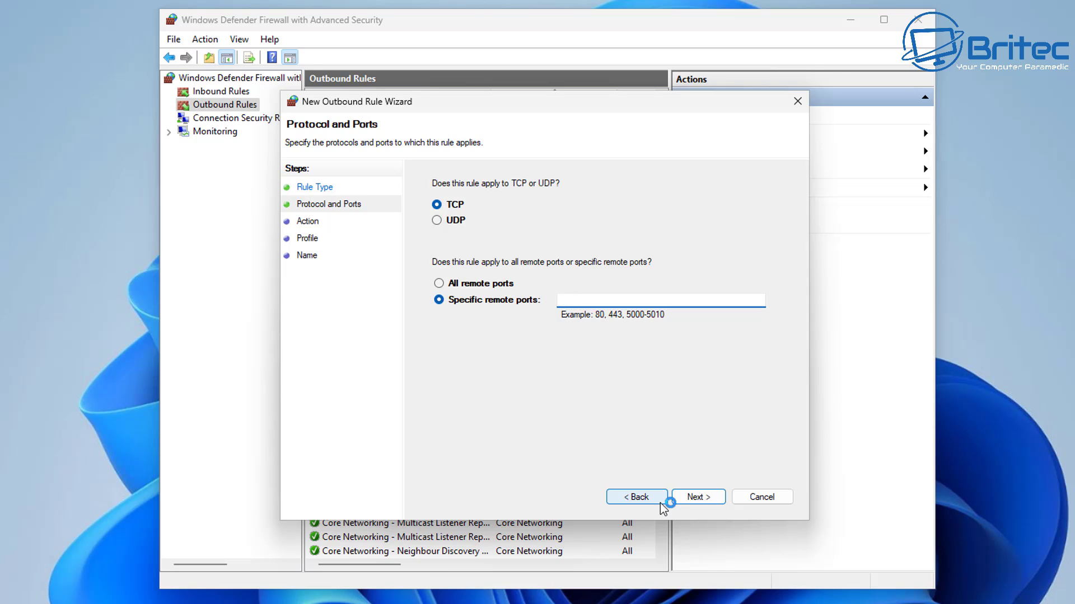
text(25565)
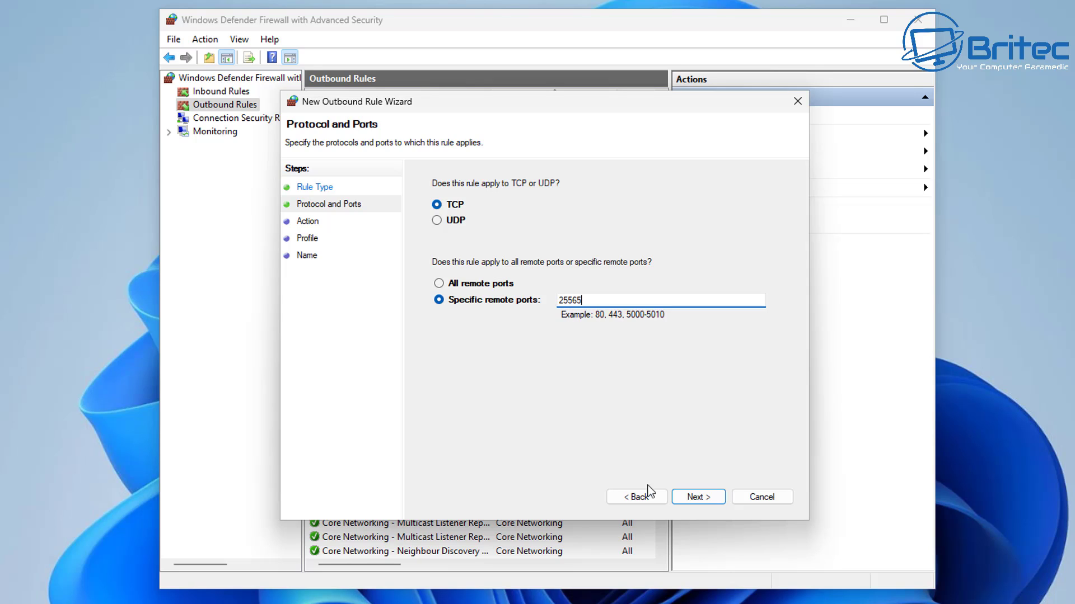
click(707, 502)
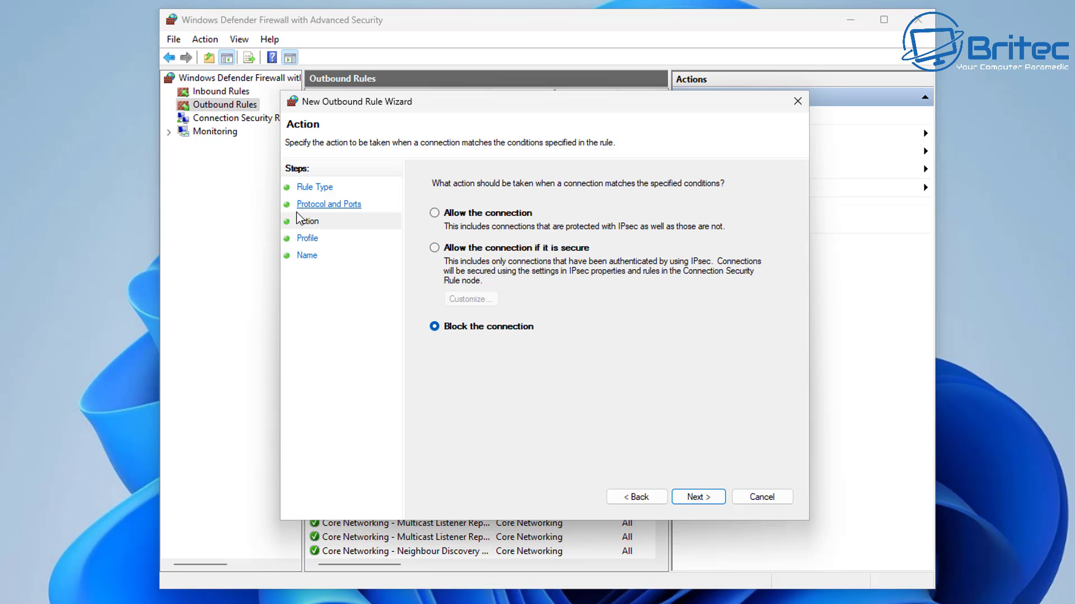
Choose 'Allow the connection' as the rule's action and advance to the Profile page.
click(436, 214)
click(443, 253)
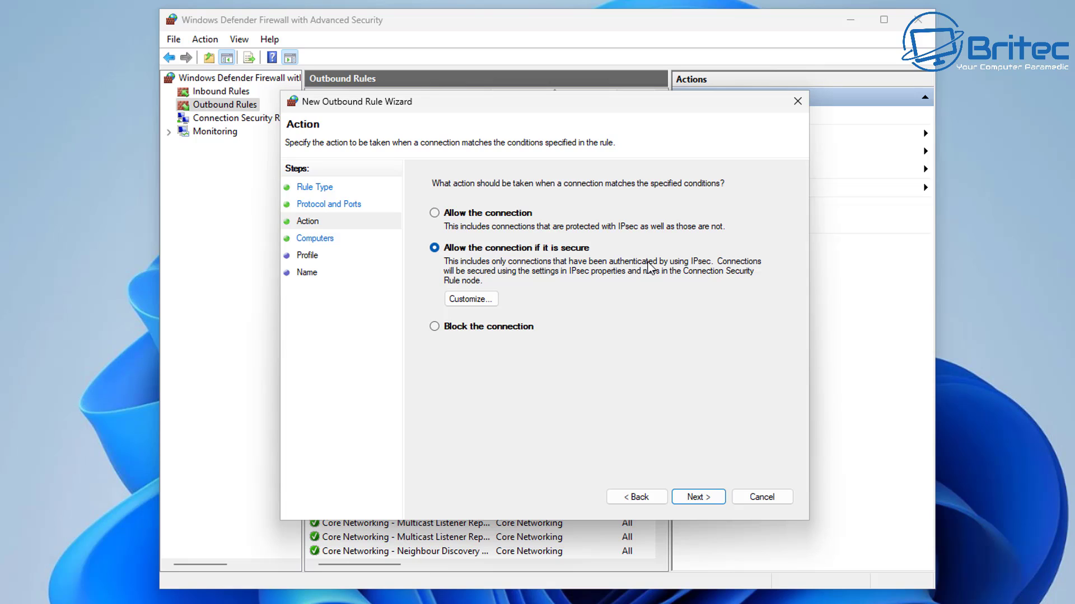
click(448, 214)
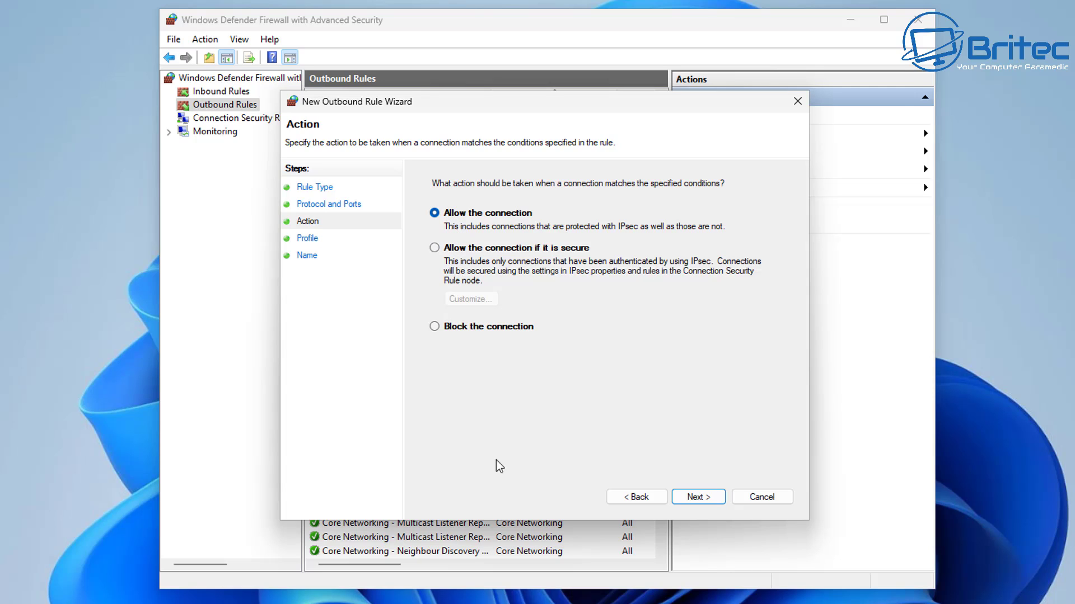
click(707, 496)
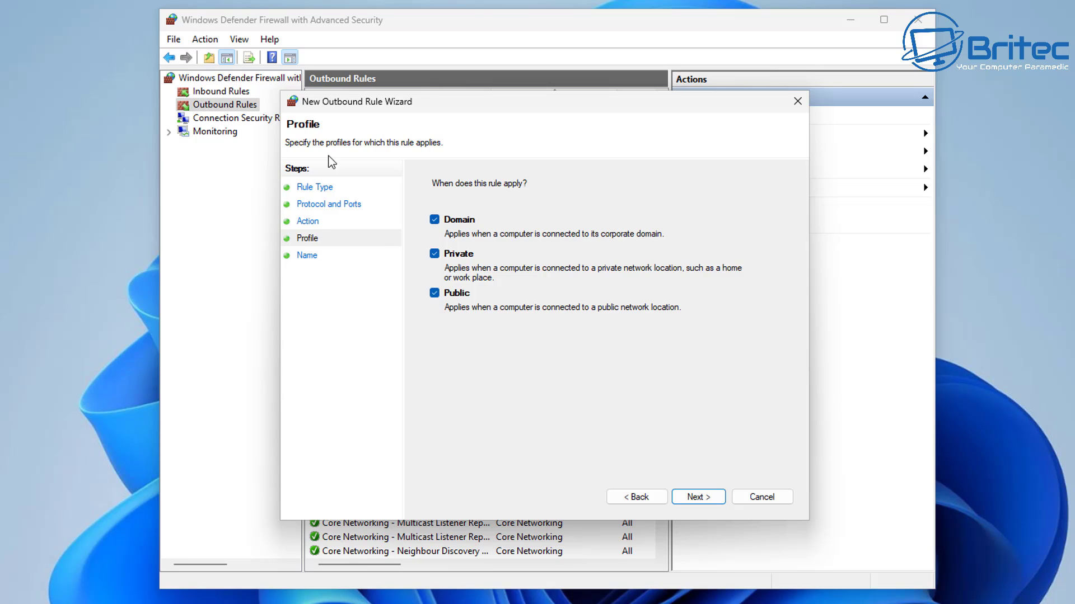
Name the rule 'Minecraft', describe it as 'My Minecraft Server', and finish the wizard.
click(697, 498)
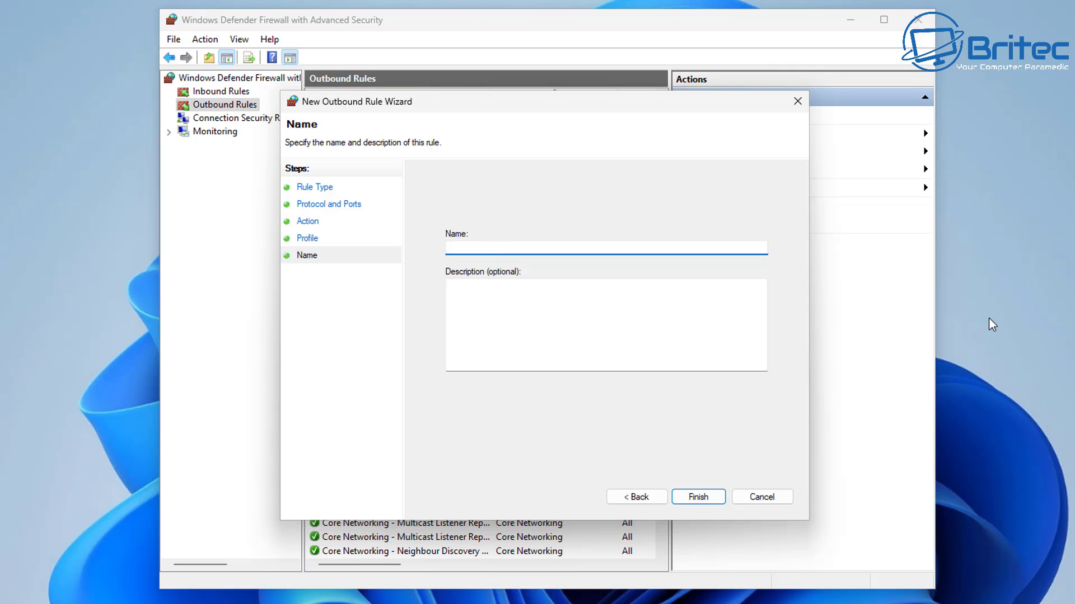
text(Minecraft)
click(515, 310)
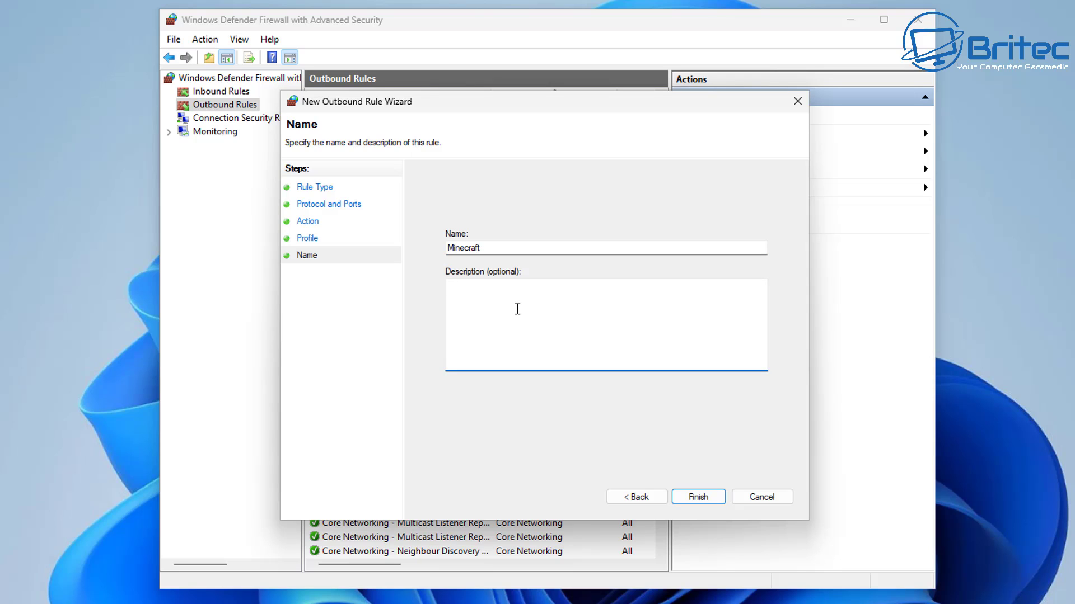
text(My Minecra)
text(ft Server)
click(698, 497)
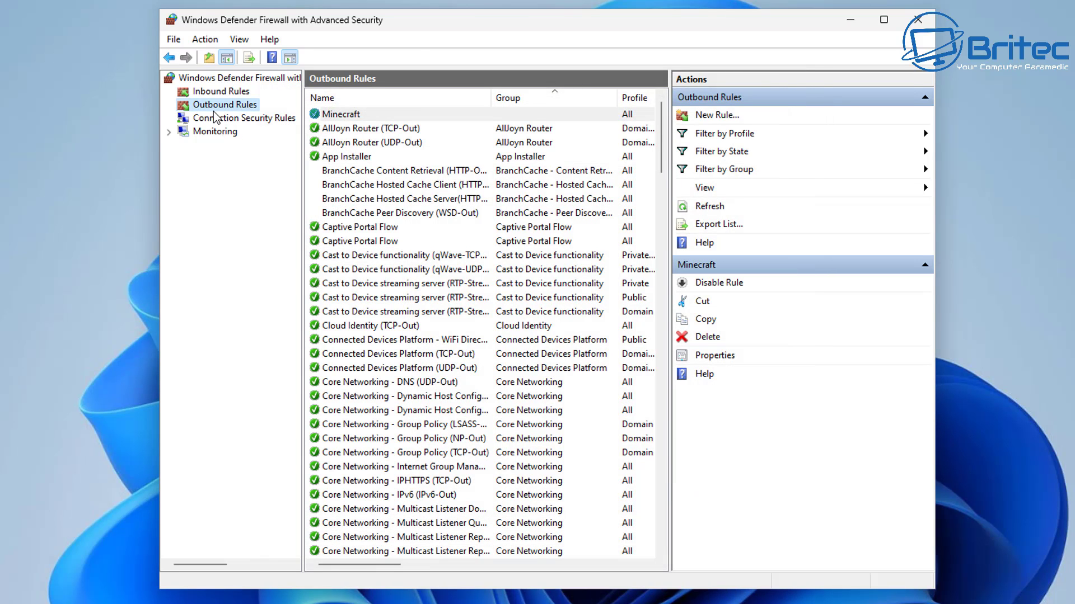
Maximize the window, widen the Profile column, and inspect the Minecraft outbound rule.
key(super+Up)
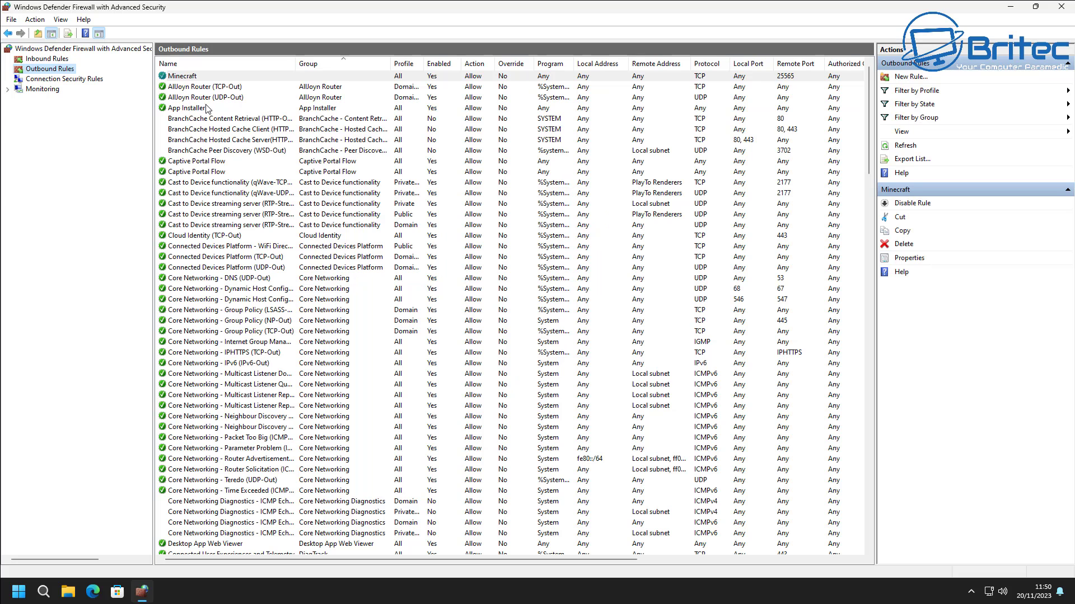
click(182, 78)
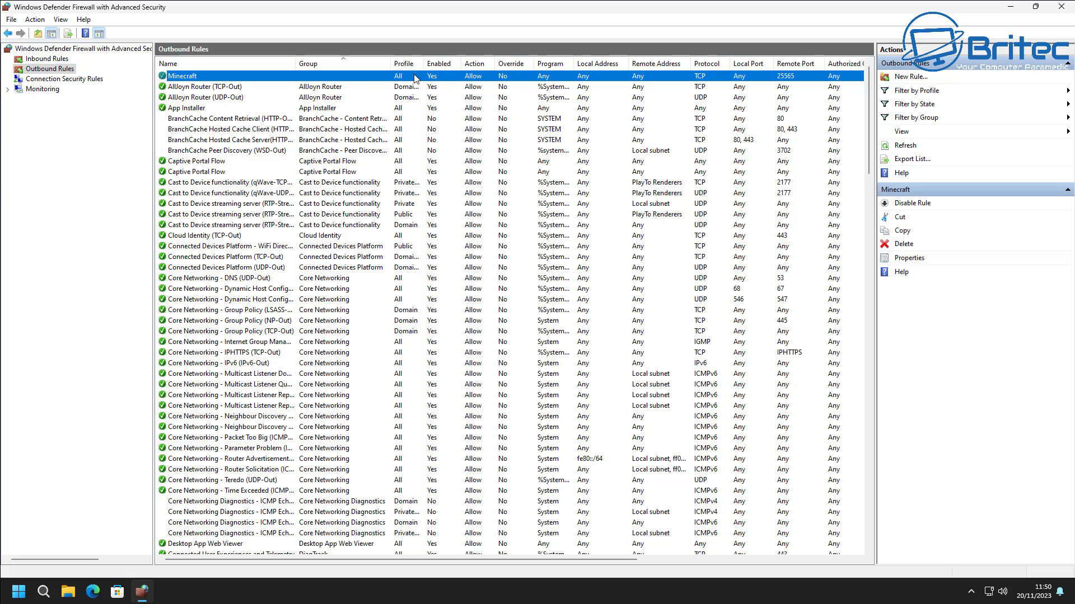
drag(427, 64, 462, 64)
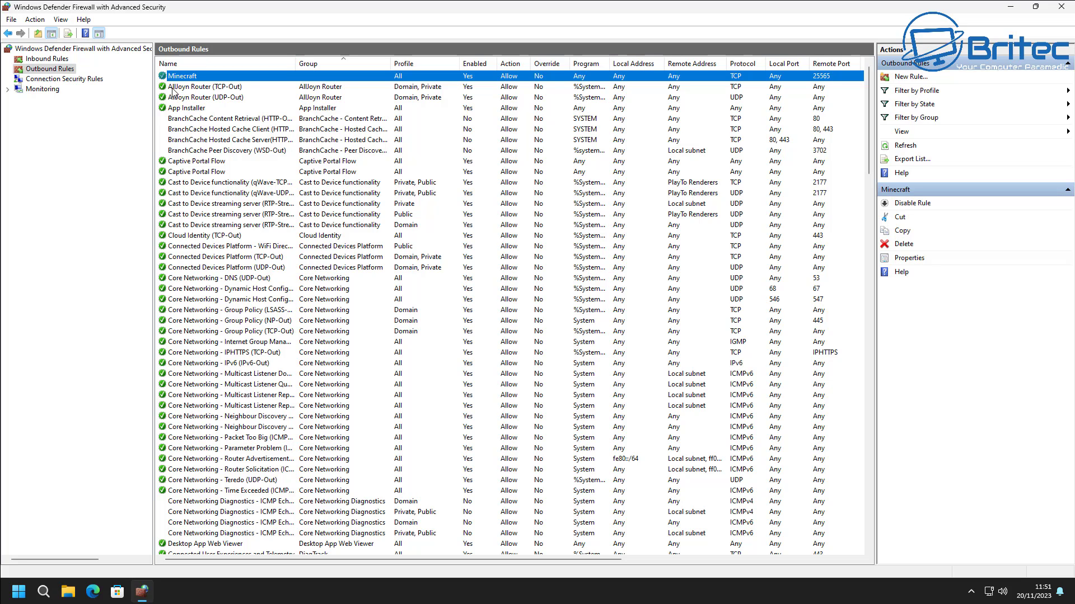
click(50, 70)
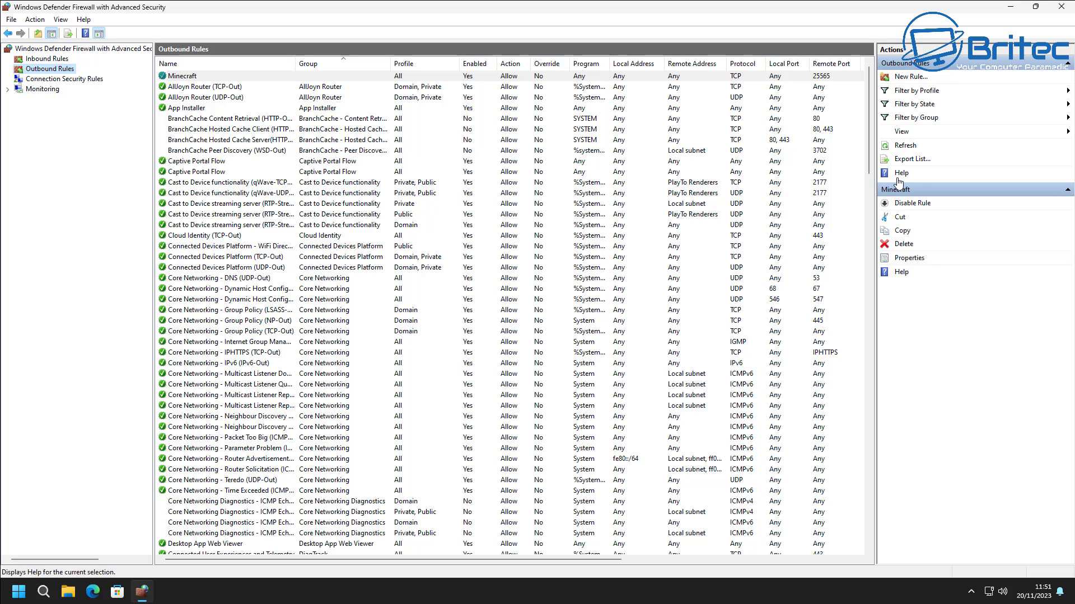
click(47, 59)
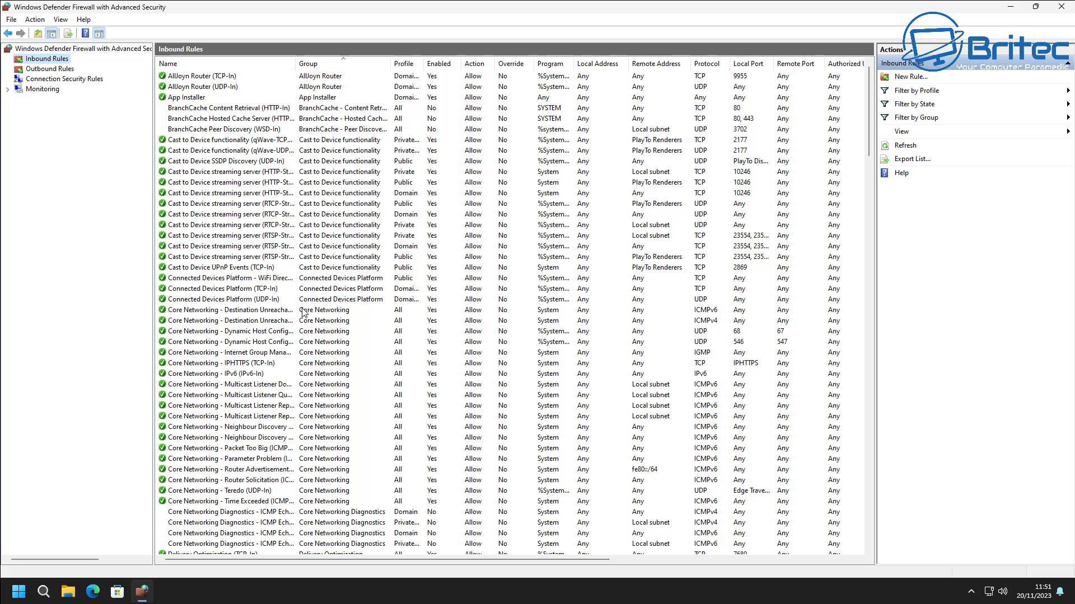
click(48, 69)
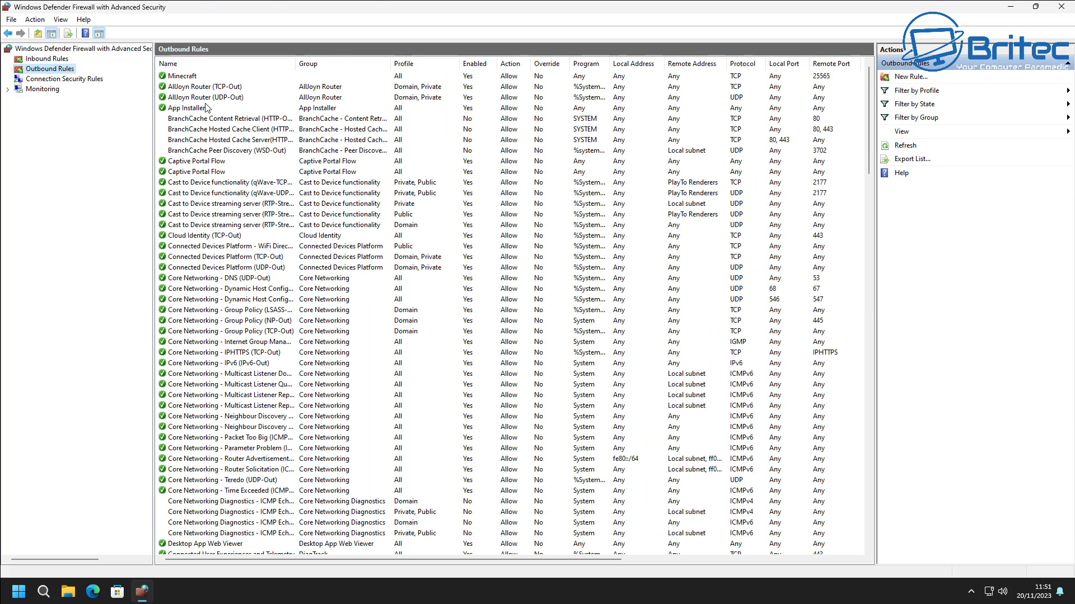
click(190, 77)
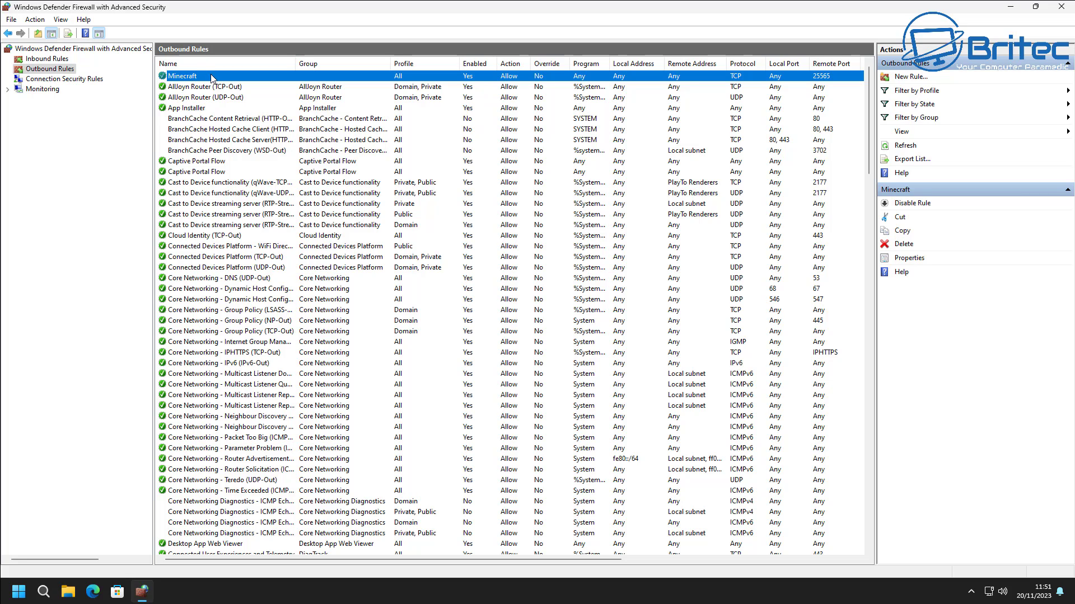
Disable the Minecraft outbound rule, then re-enable it.
right_click(212, 77)
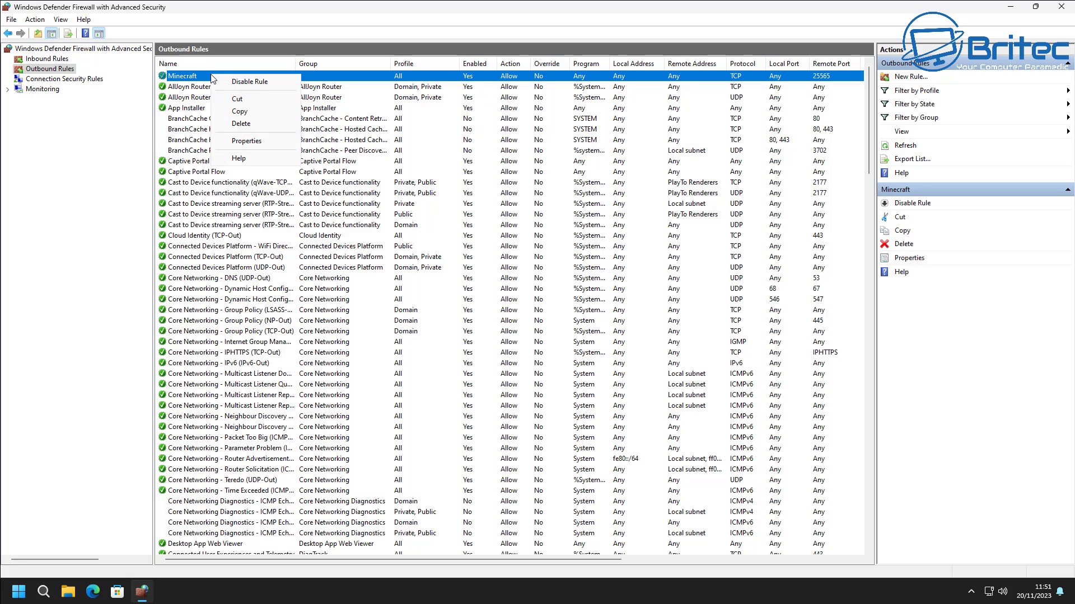
click(252, 82)
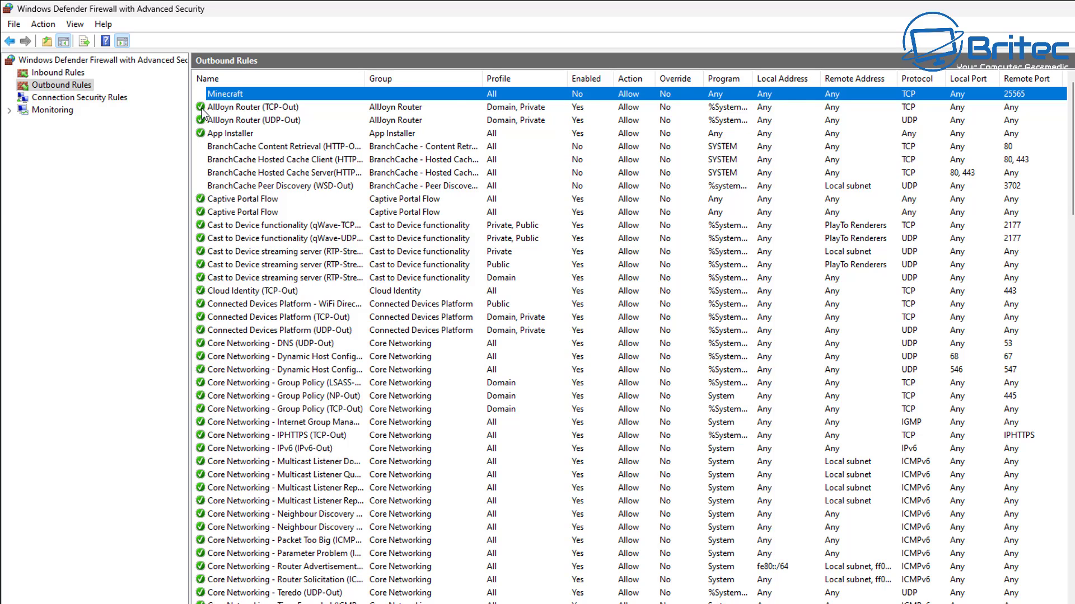
right_click(251, 94)
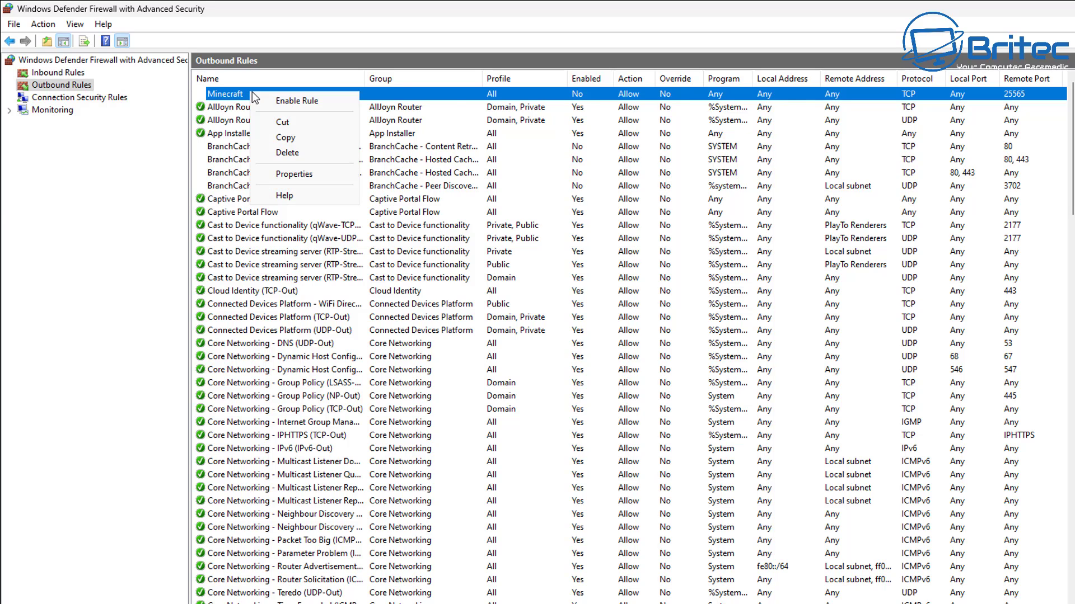
click(297, 101)
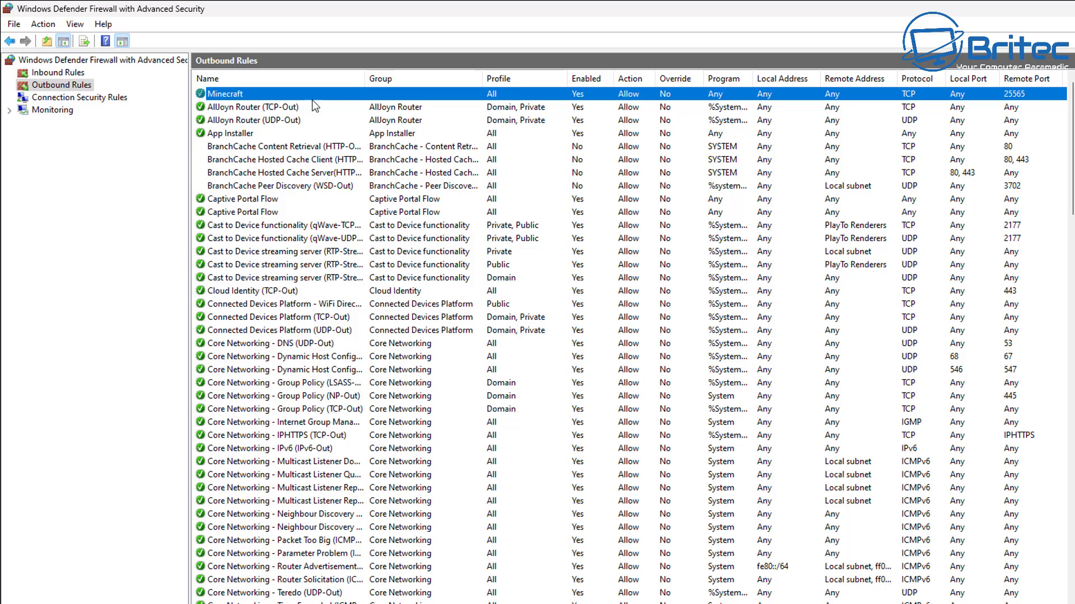
Delete the Minecraft rule, confirm the deletion, and close the firewall window.
right_click(240, 93)
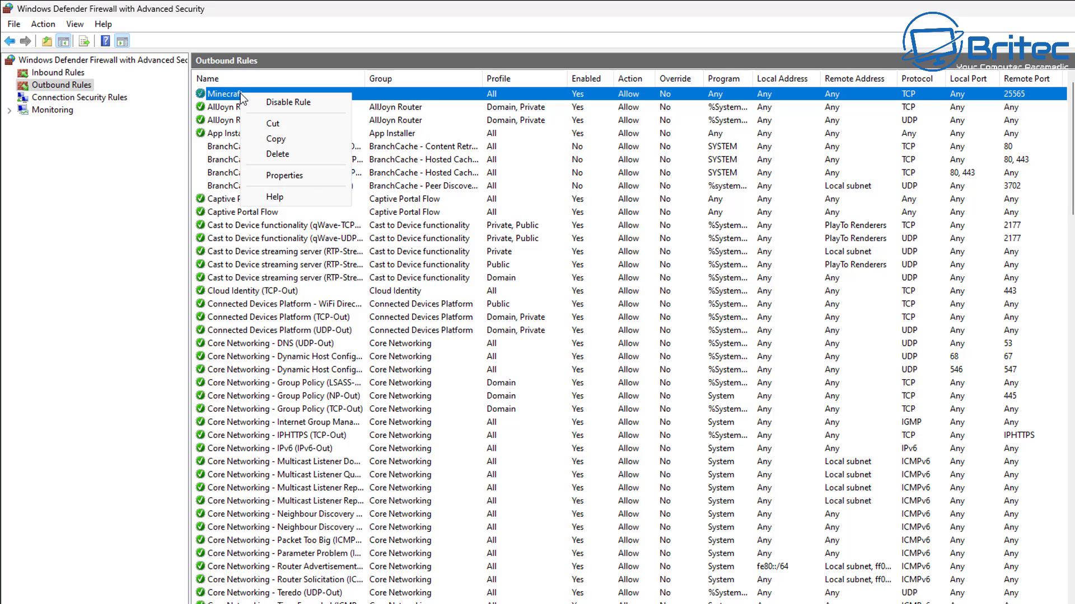
click(290, 154)
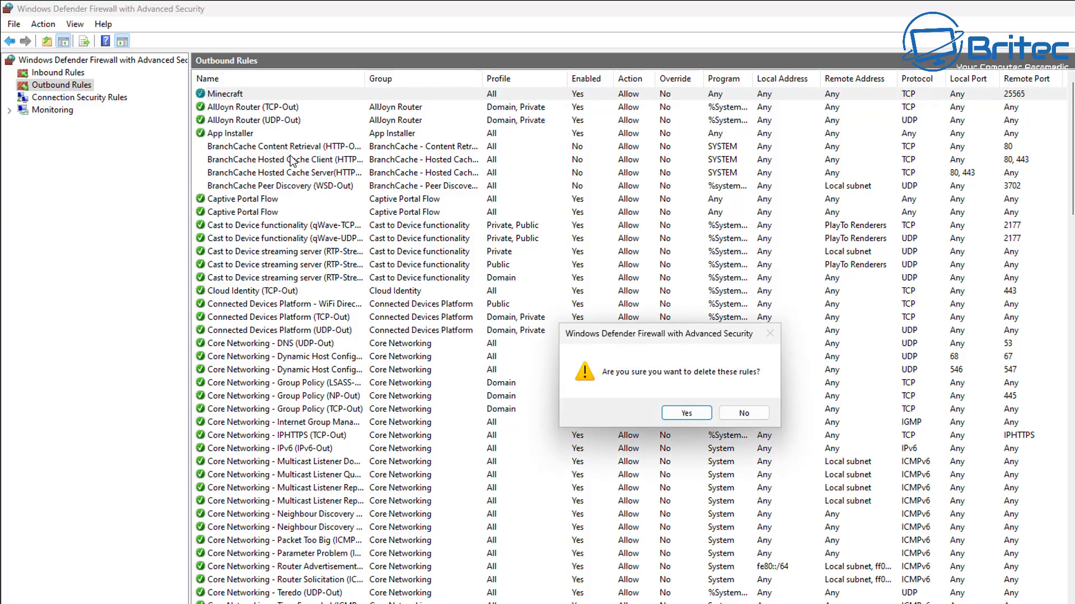
click(687, 415)
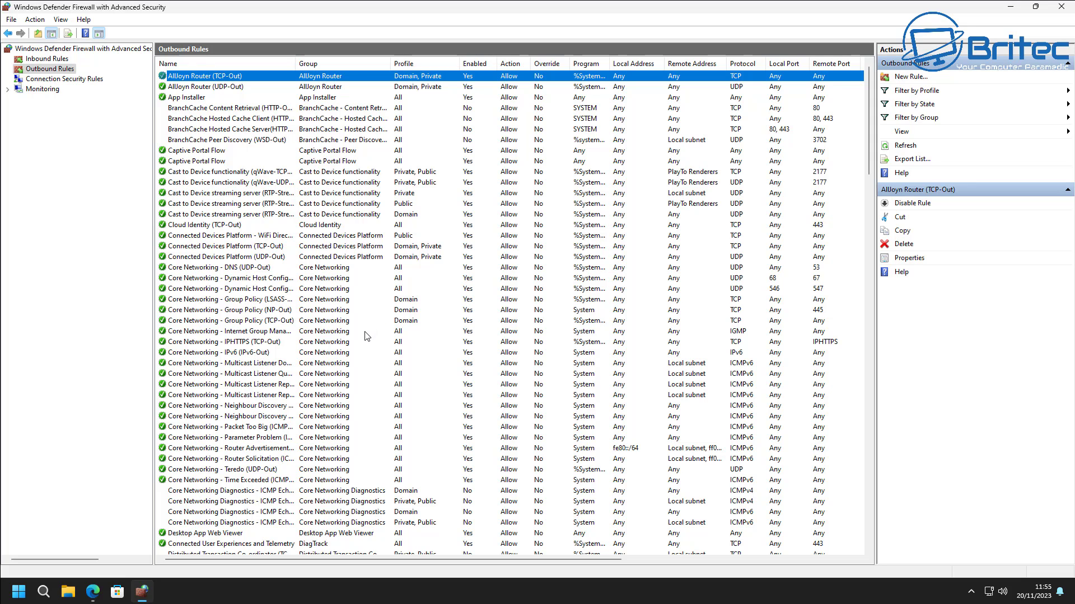
scroll(367, 336, down, 2)
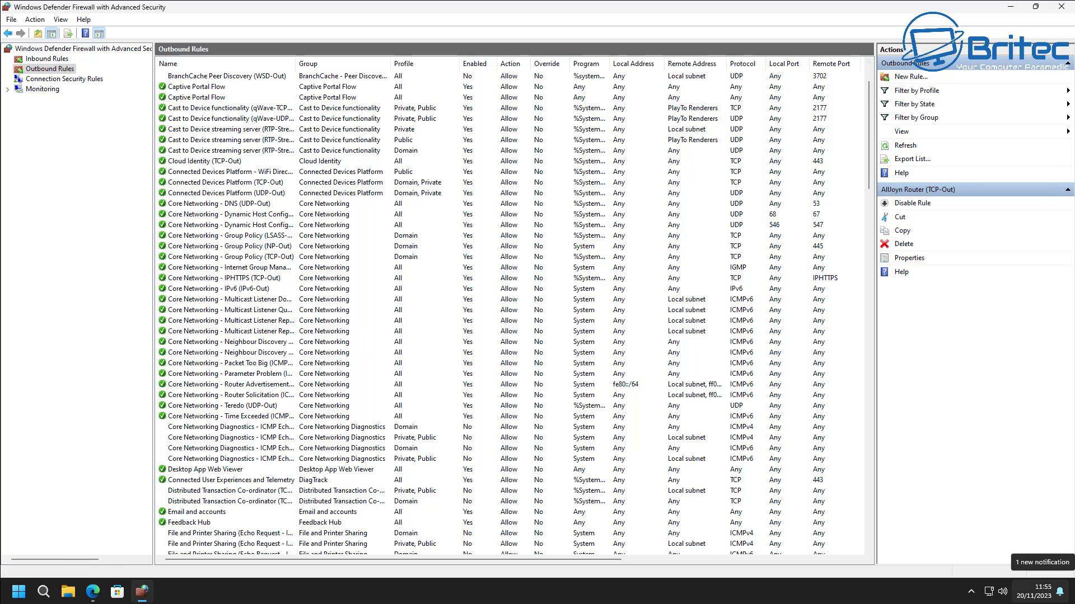
click(1061, 7)
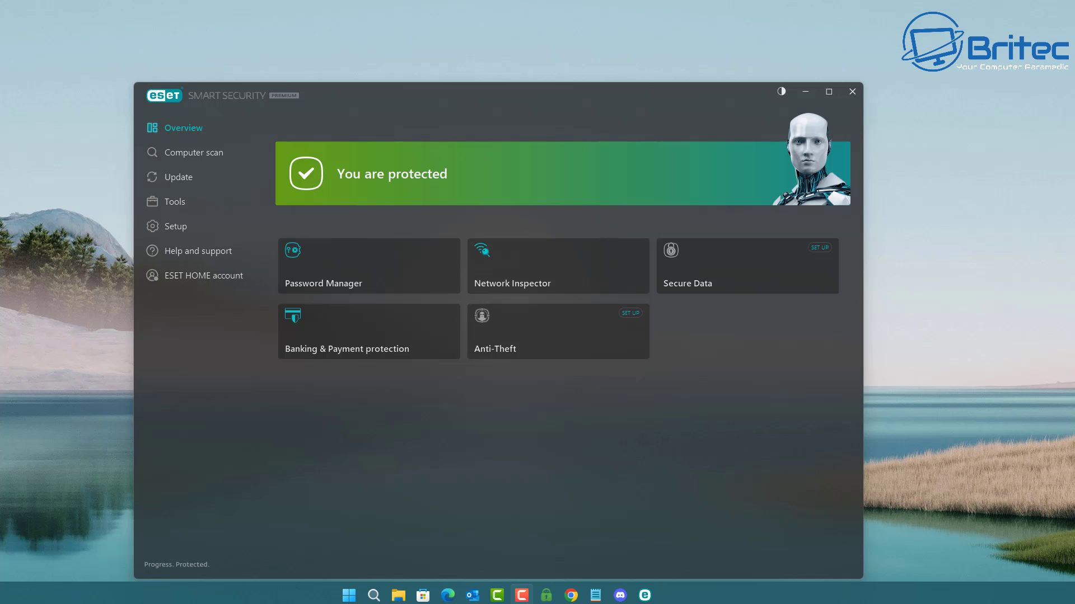
In ESET, go to Setup and open the Internet protection settings.
click(726, 484)
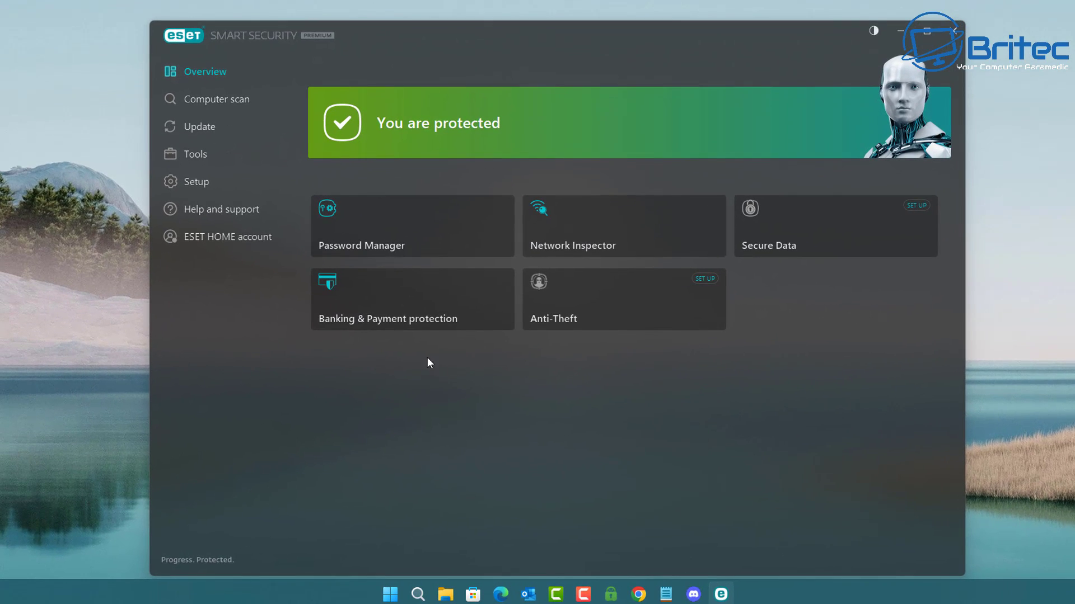
click(200, 190)
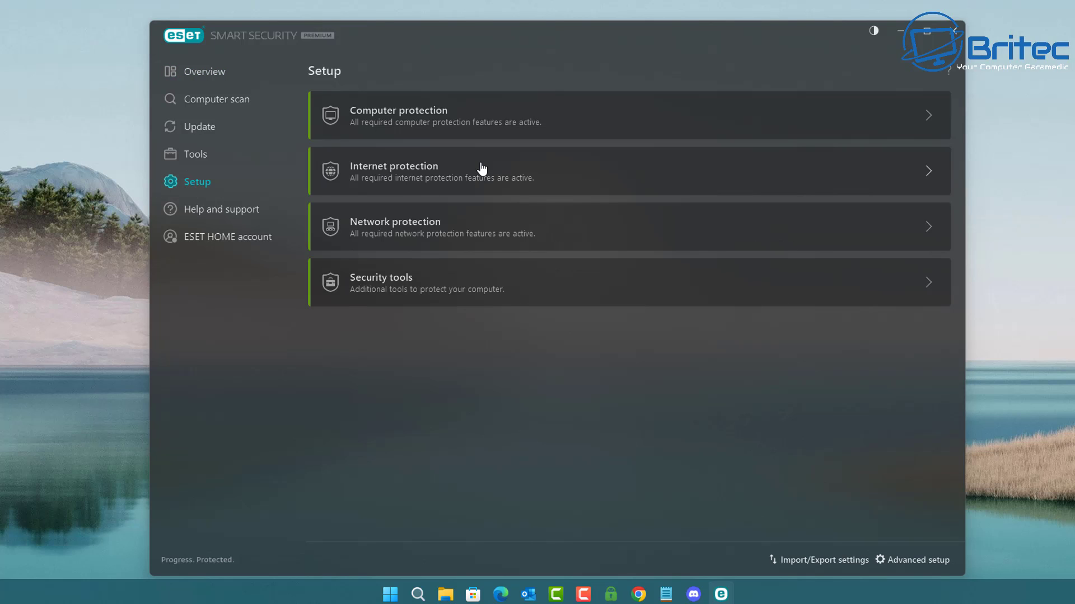
click(224, 165)
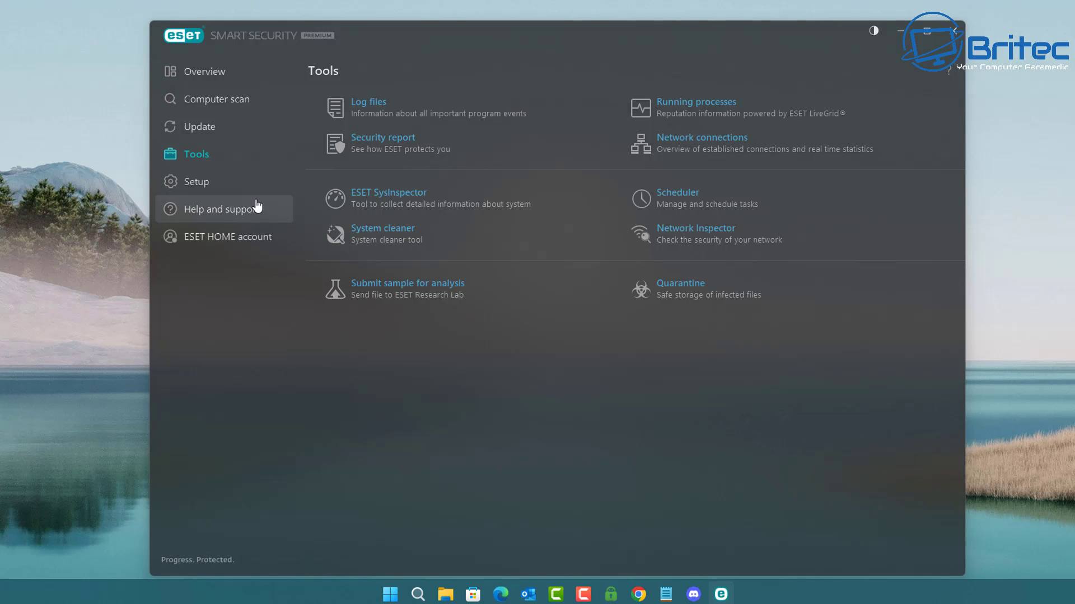
click(237, 181)
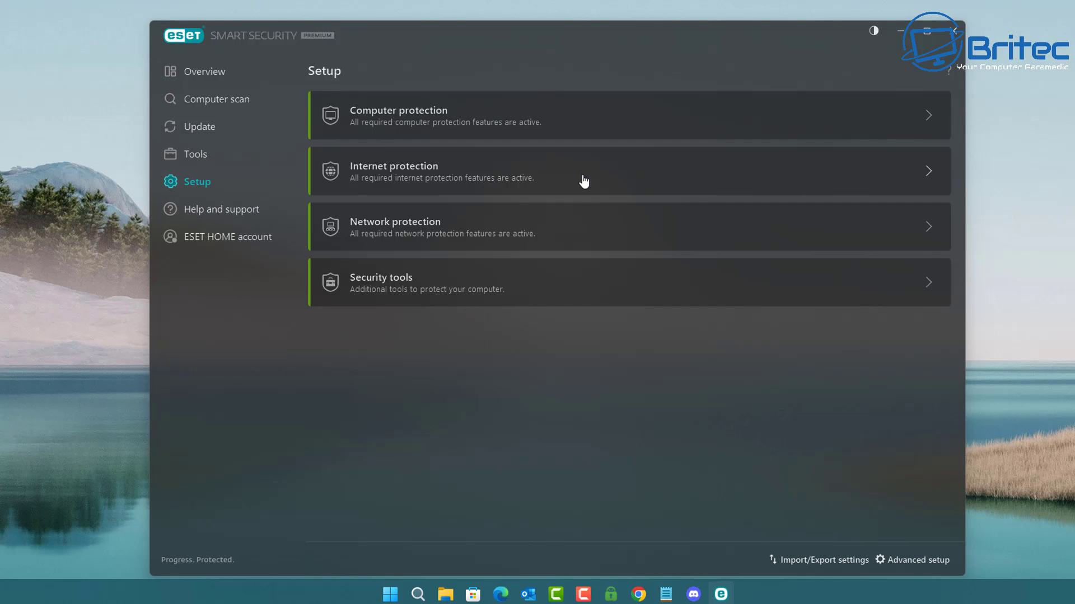
click(920, 174)
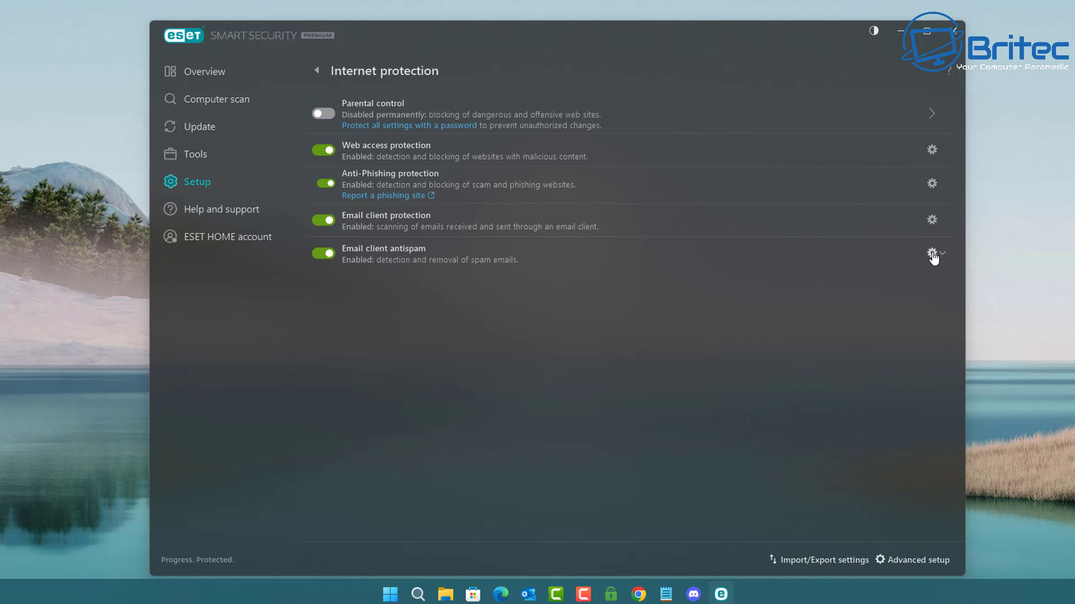
From Web access protection's advanced setup, go to Network access protection > Firewall and edit Rules.
click(932, 150)
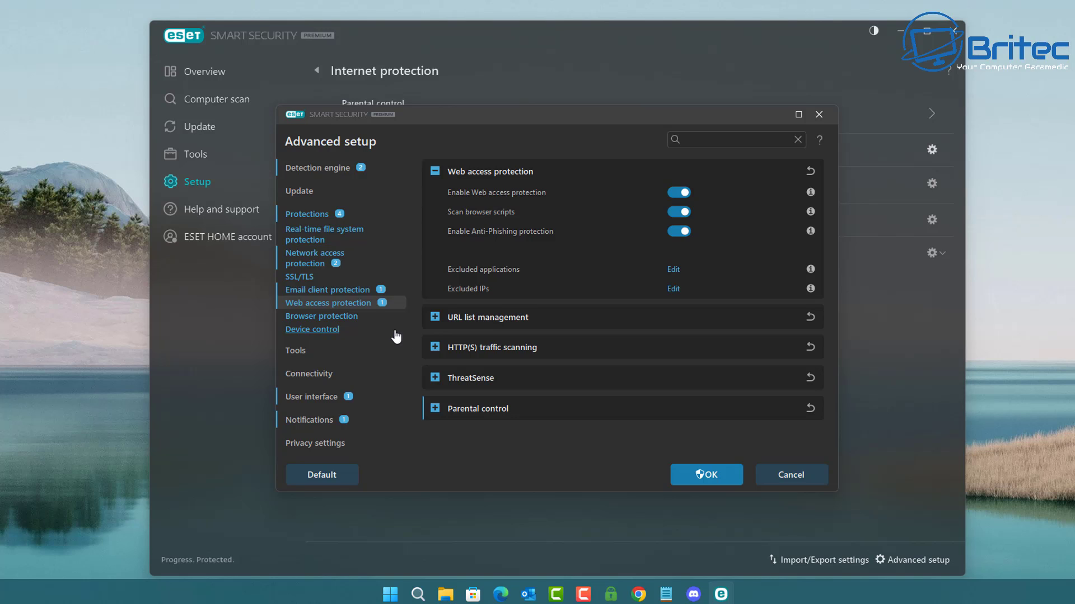
click(306, 258)
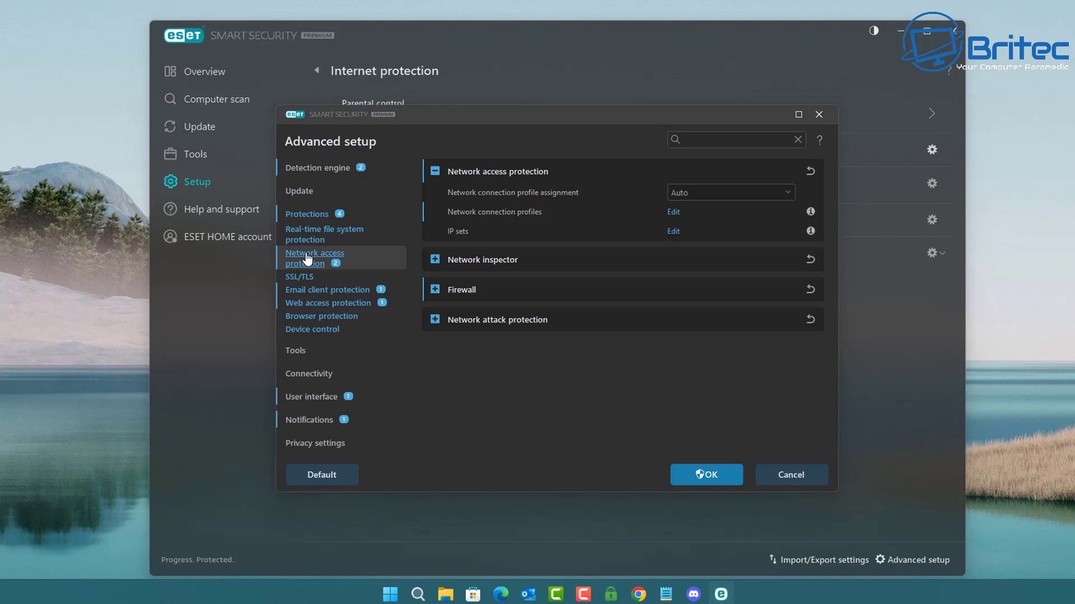
click(461, 290)
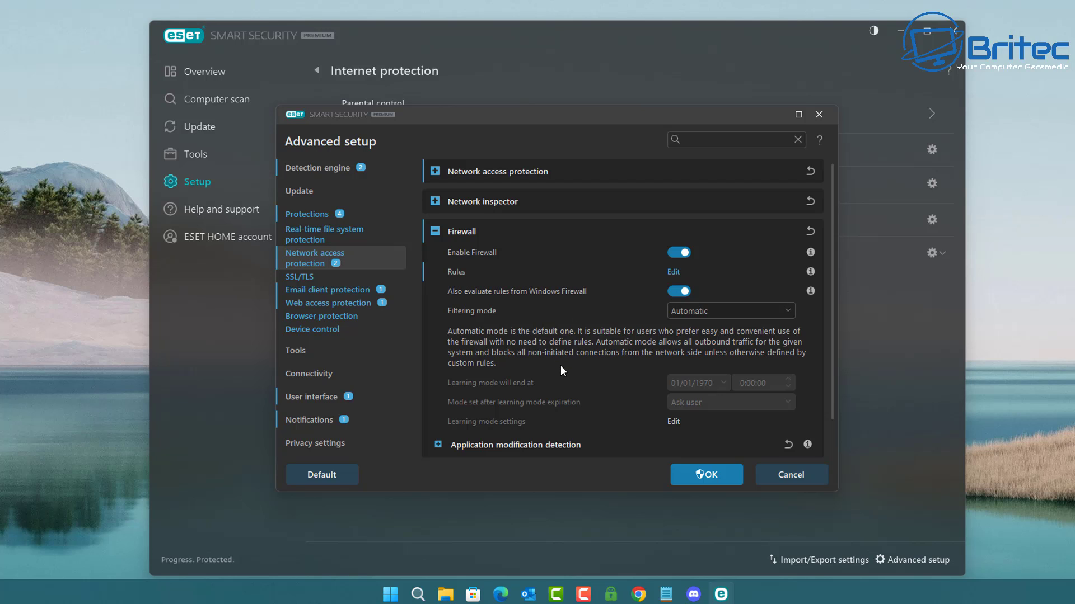
click(675, 273)
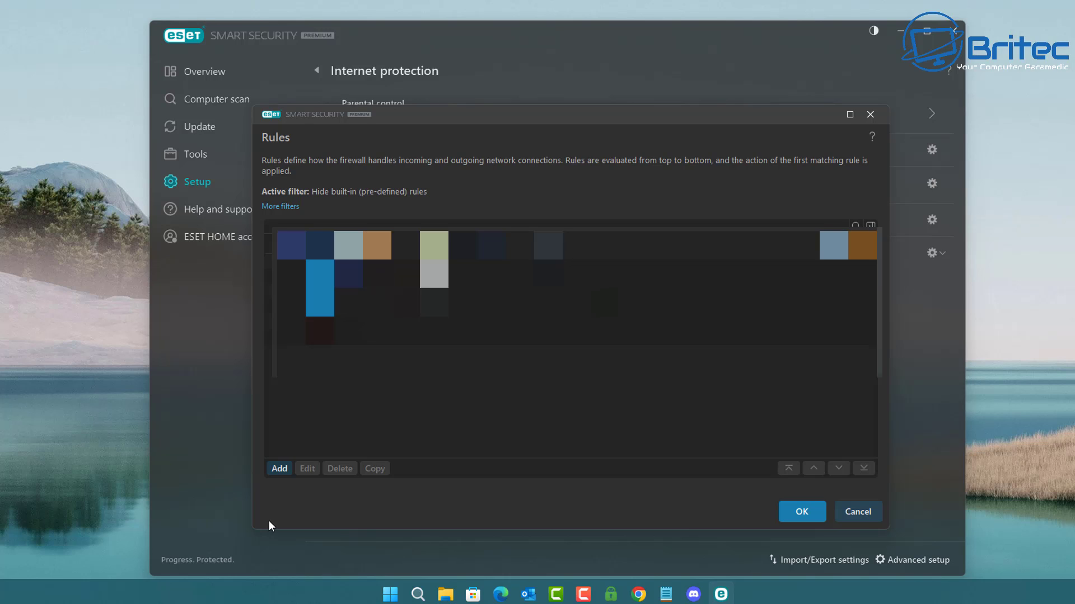
Start a new firewall rule with Action set to Allow and Direction set to Both.
click(280, 470)
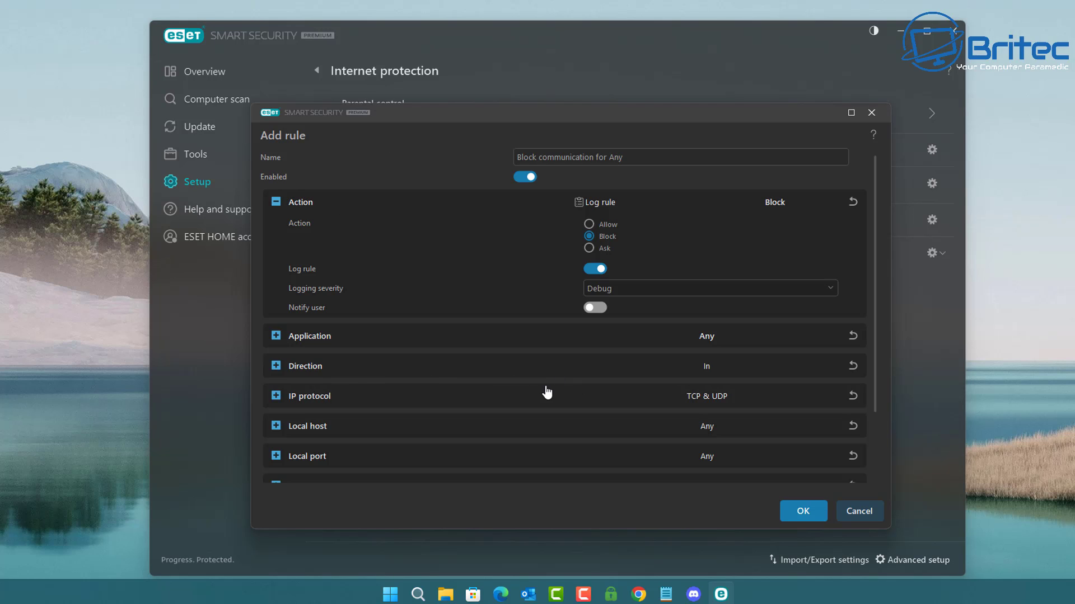
scroll(436, 464, down, 3)
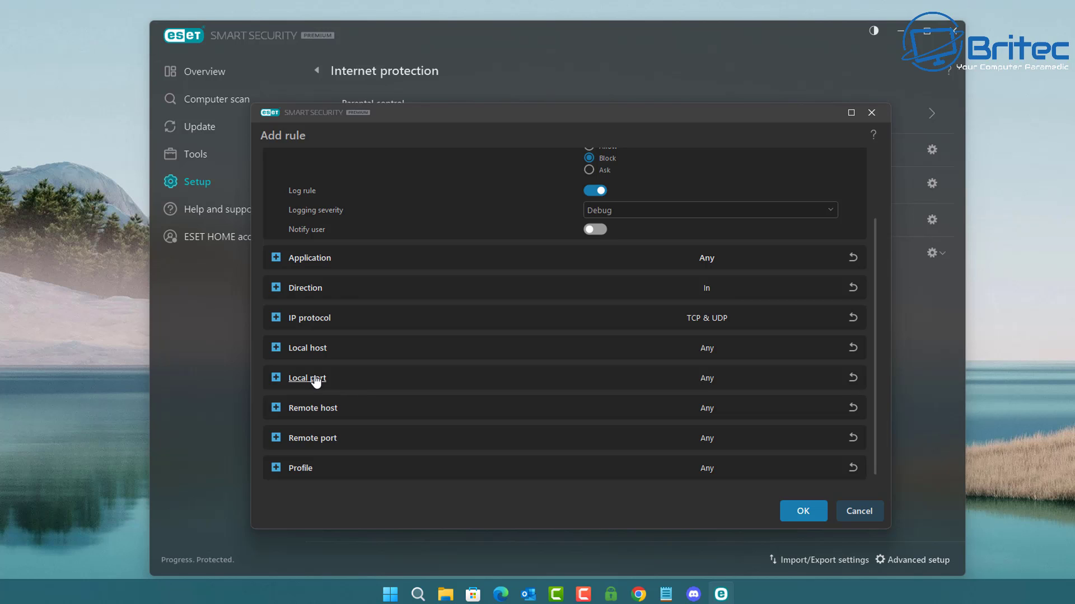
scroll(315, 379, up, 3)
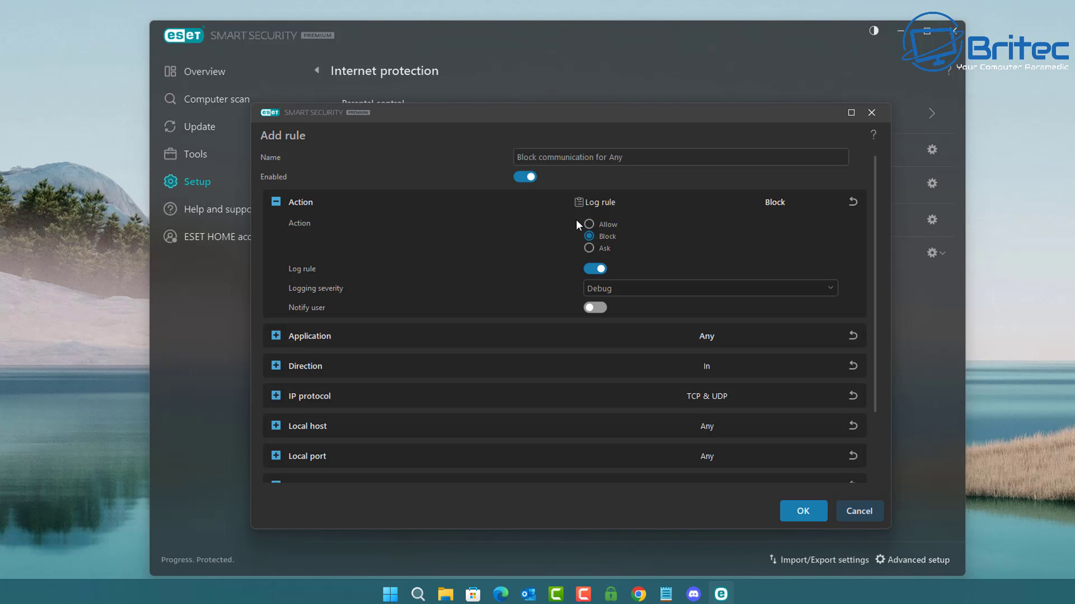
click(589, 225)
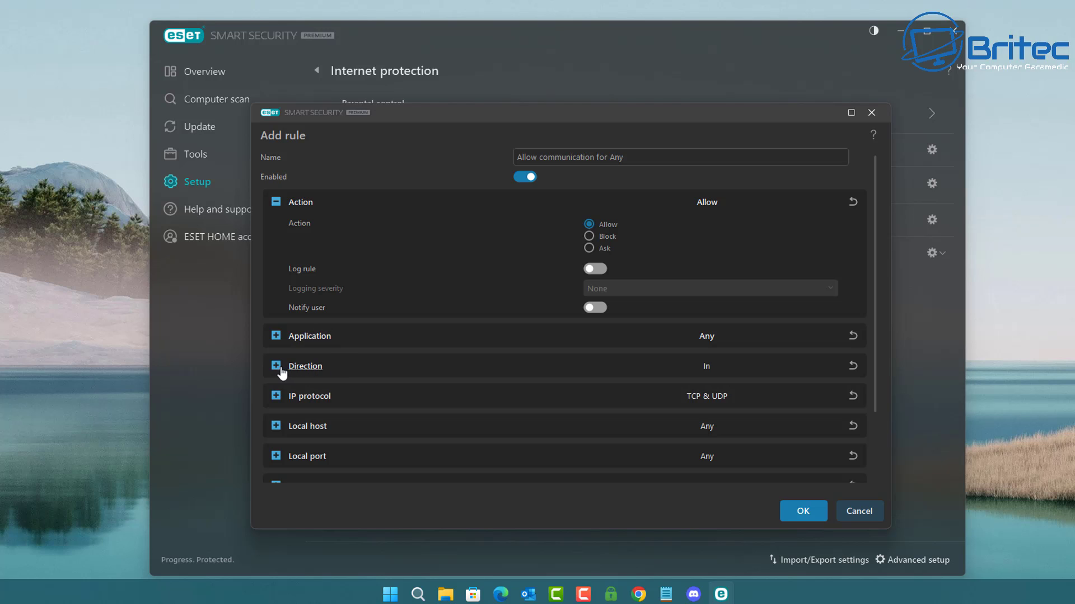
click(708, 370)
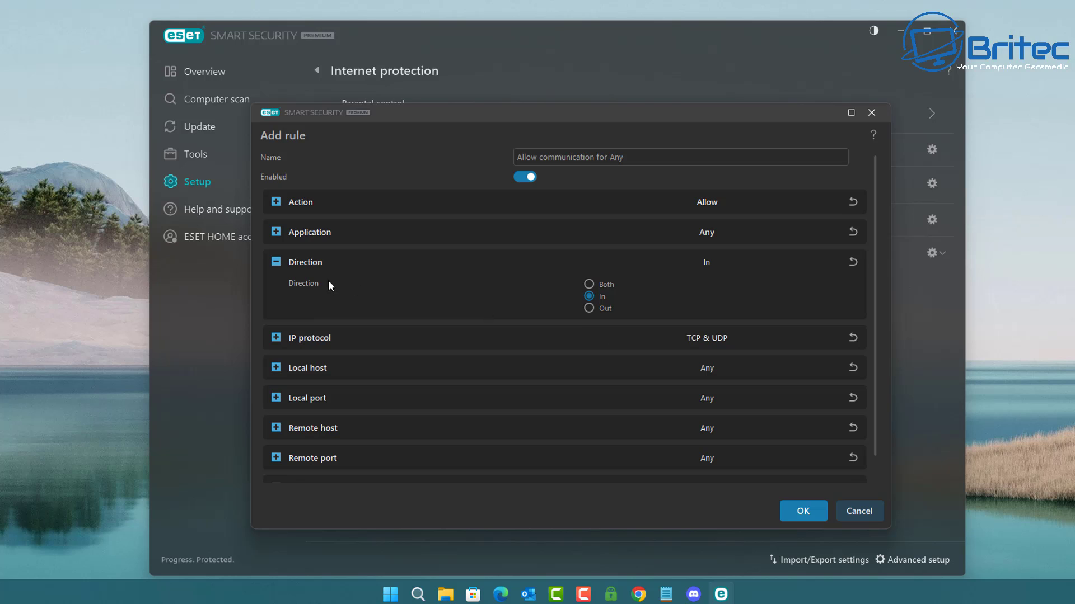
click(589, 284)
click(307, 400)
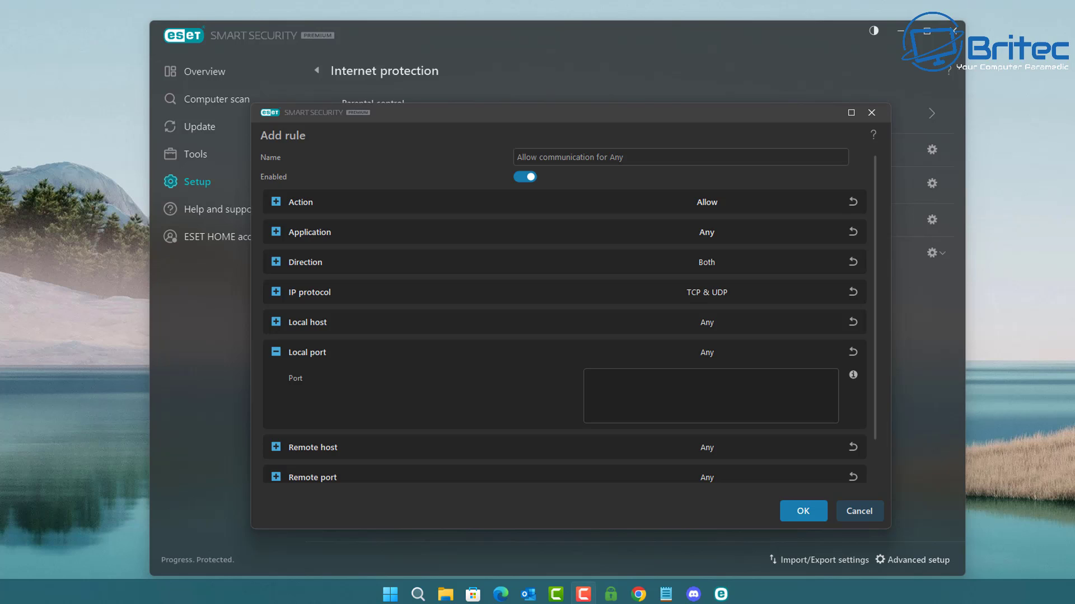
Enter 25565 as the new rule's local port.
click(603, 407)
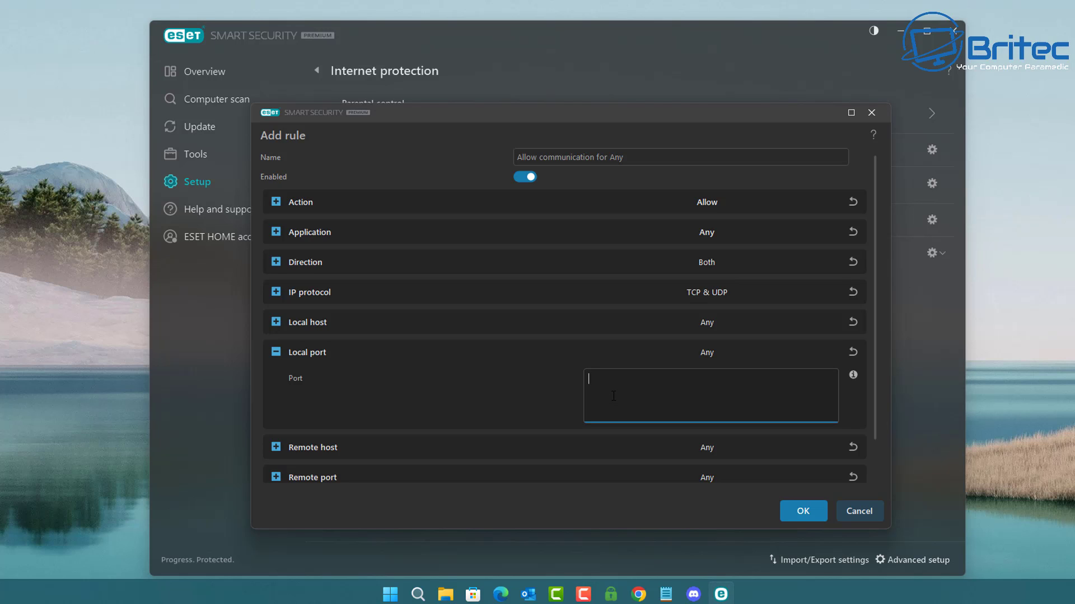
text(25565)
scroll(560, 364, down, 1)
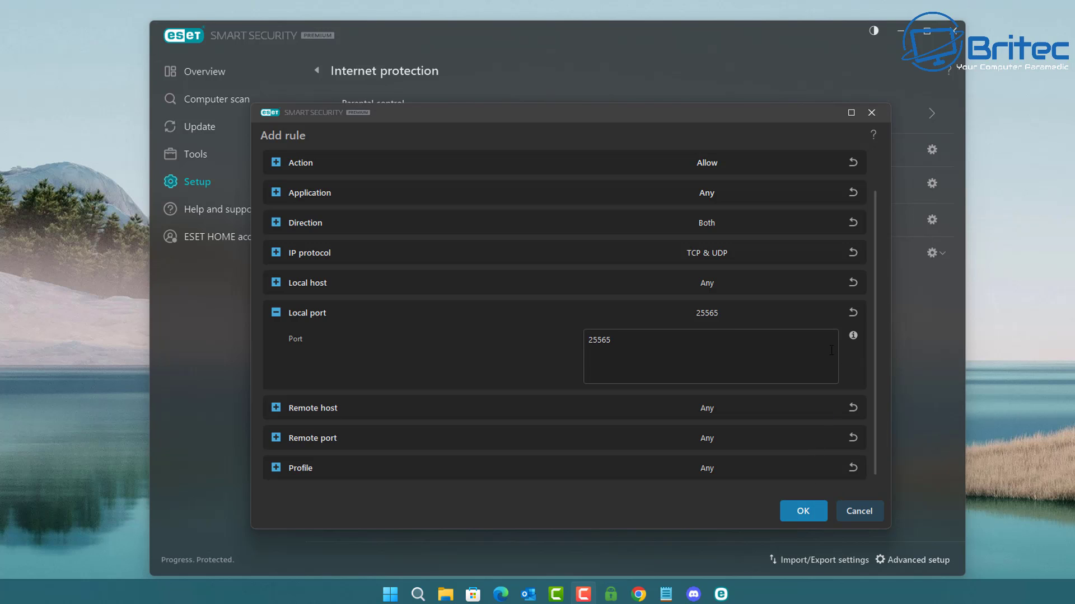
scroll(822, 354, up, 2)
scroll(821, 353, down, 1)
scroll(817, 358, up, 1)
Rename the rule 'Minecraft' and save it to the firewall rules list.
drag(637, 160, 508, 170)
text(Mi)
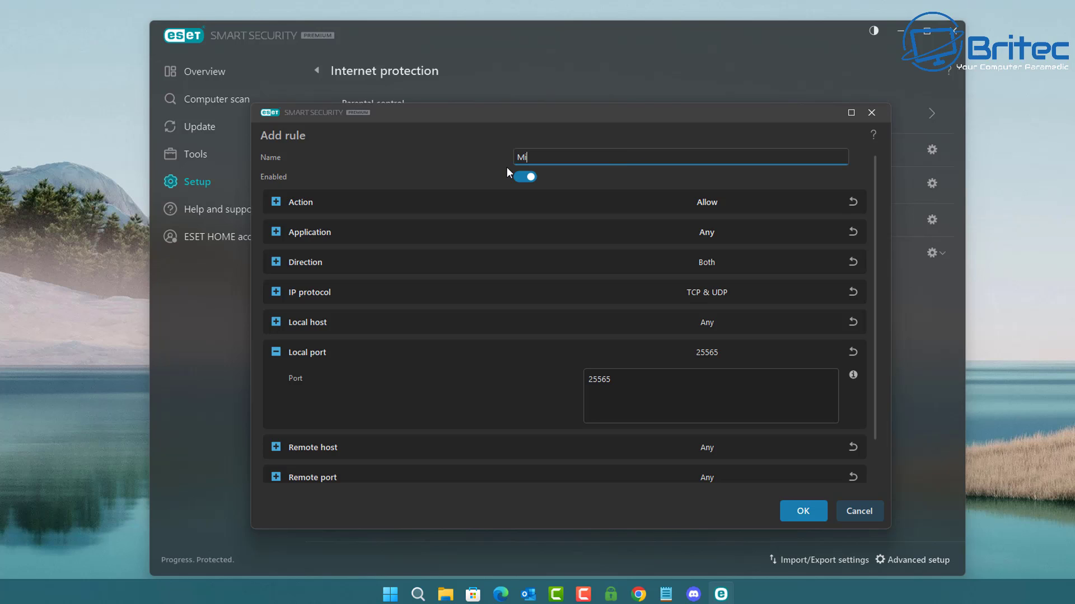
text(necraft)
scroll(765, 407, down, 1)
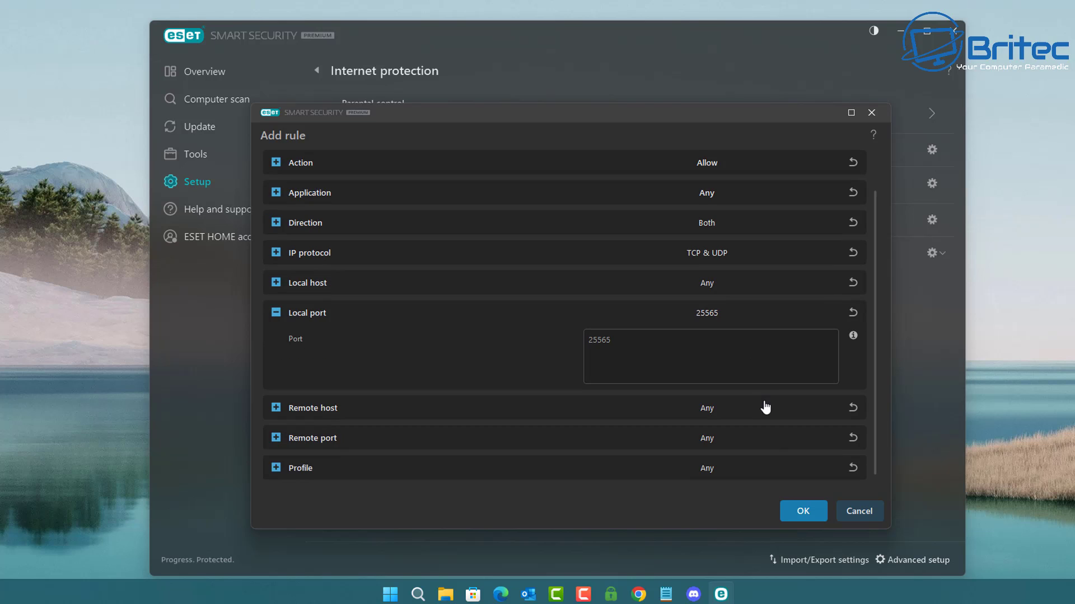
click(798, 510)
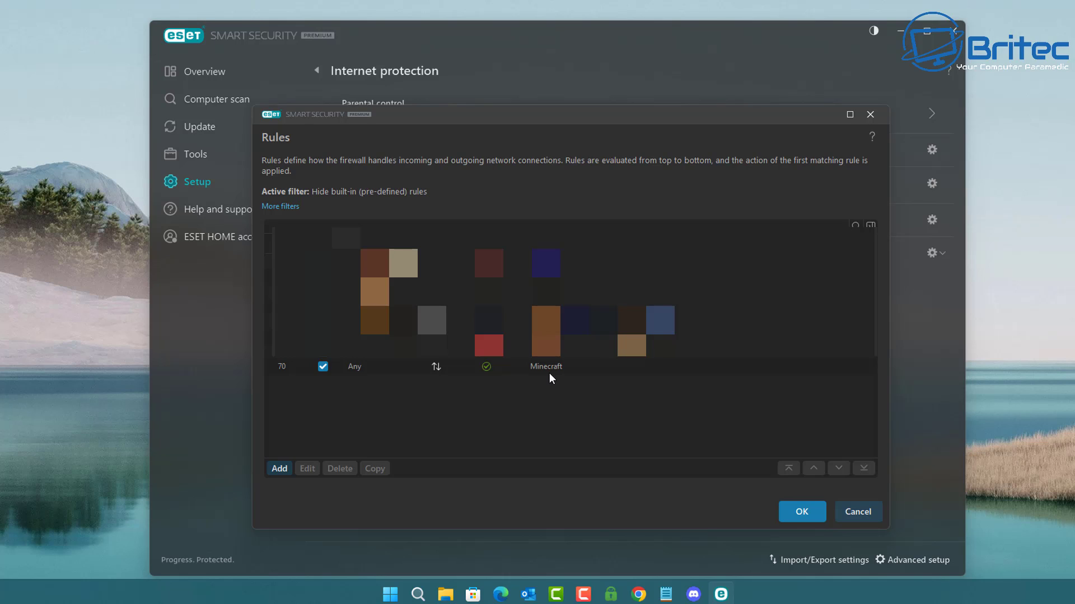
Select the Minecraft rule and turn off 'Hide built-in (pre-defined) rules' in More filters.
click(360, 368)
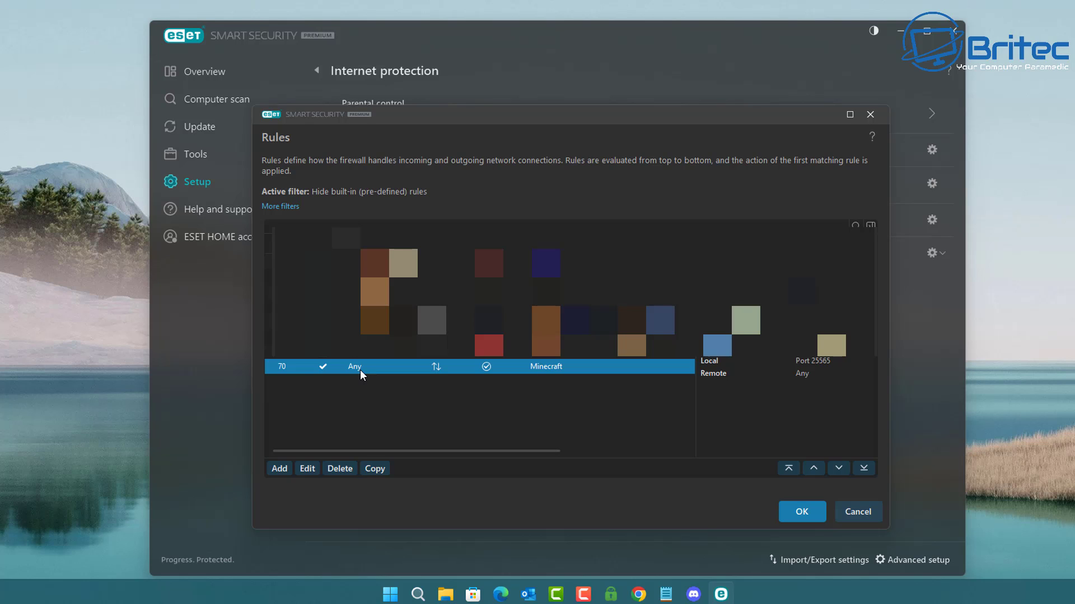
click(280, 207)
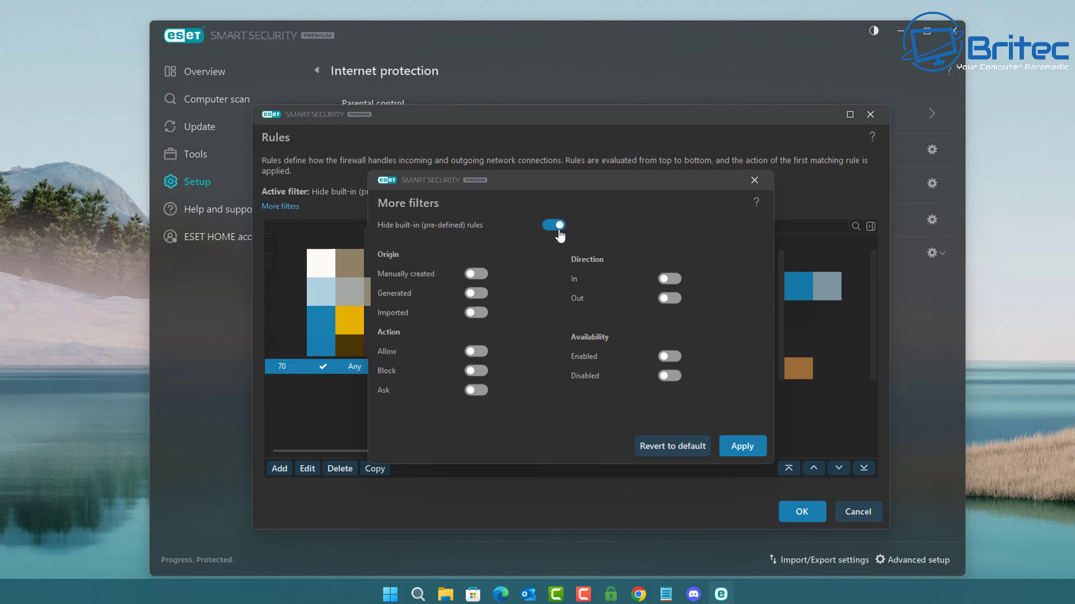
click(557, 226)
click(743, 447)
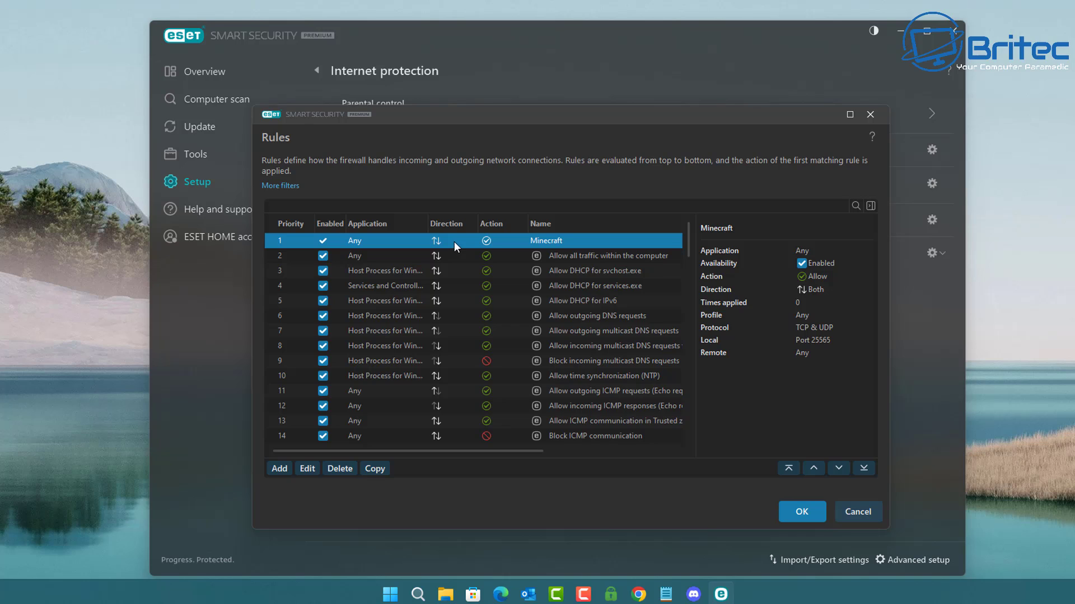
Edit the Minecraft rule, switching its action to Block and back to Allow.
click(307, 470)
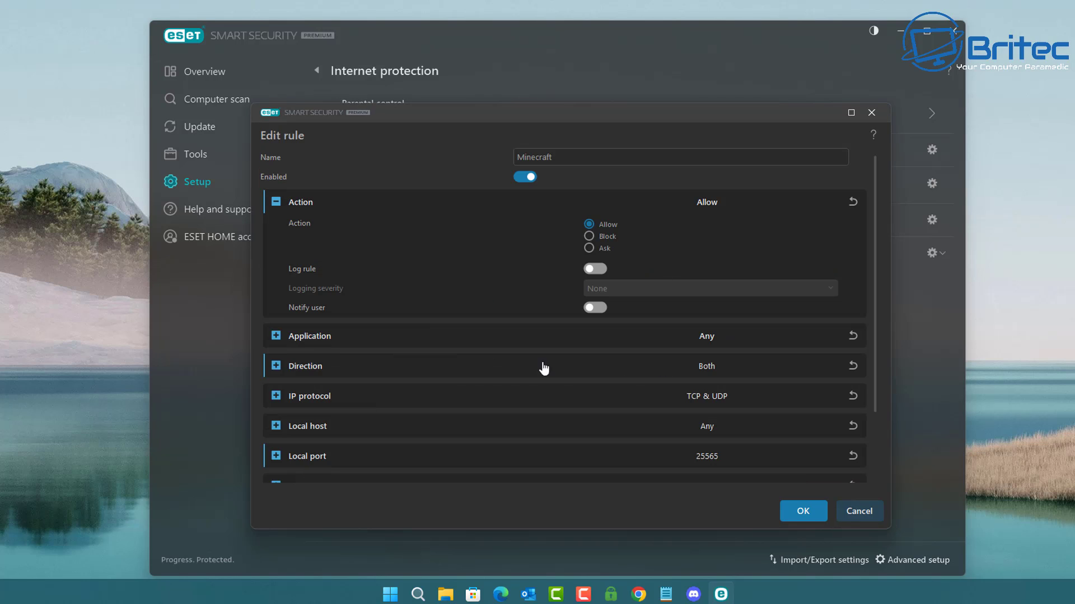
click(589, 236)
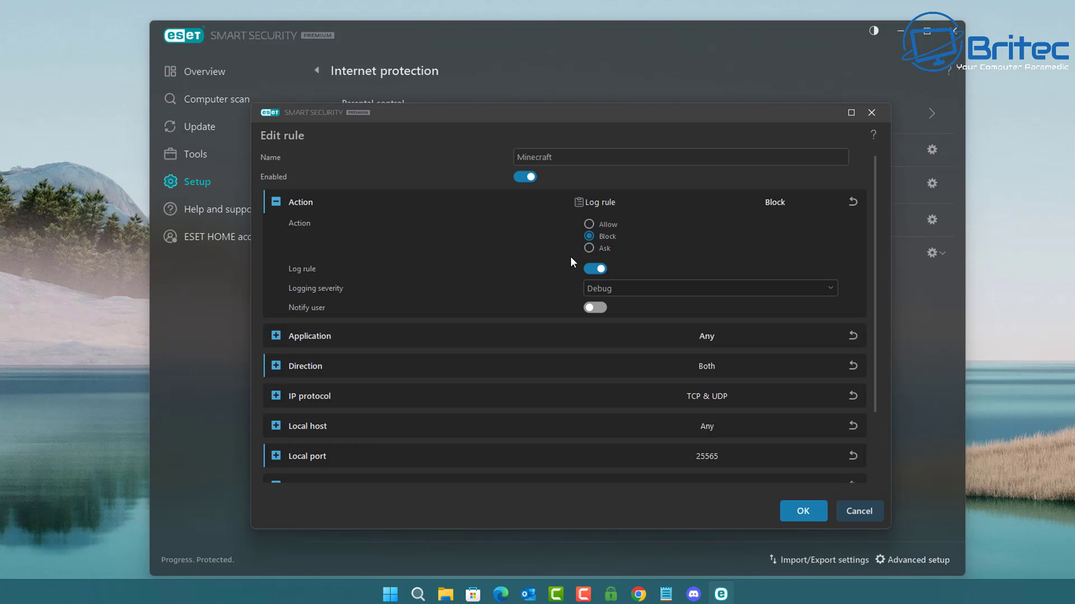
click(589, 223)
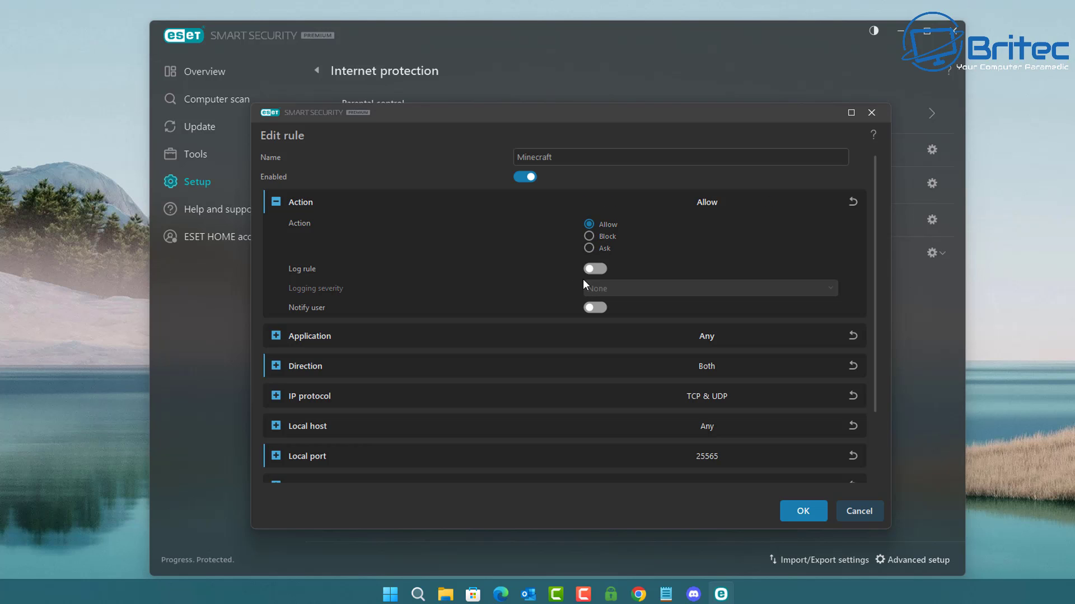
click(853, 512)
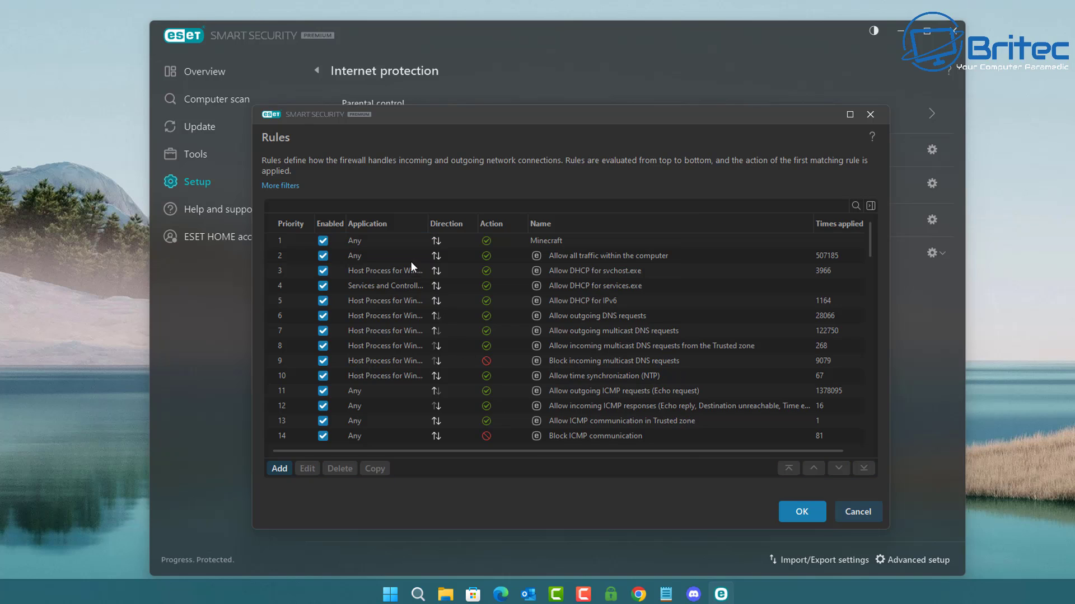
Delete the Minecraft rule, confirm, and close the rules list.
click(435, 245)
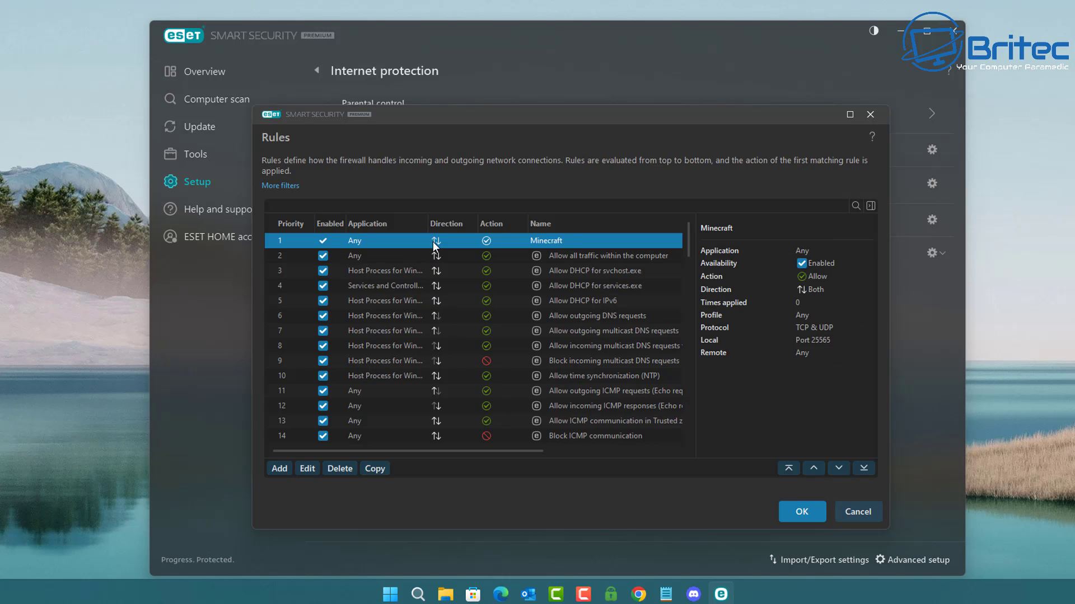
click(342, 472)
key(F10)
click(342, 469)
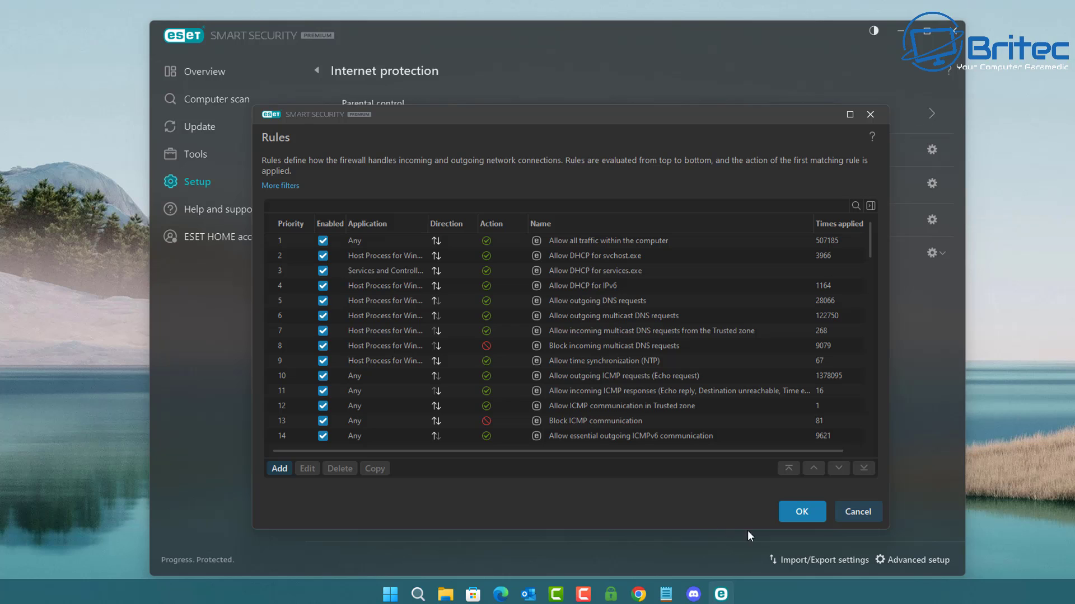
click(799, 517)
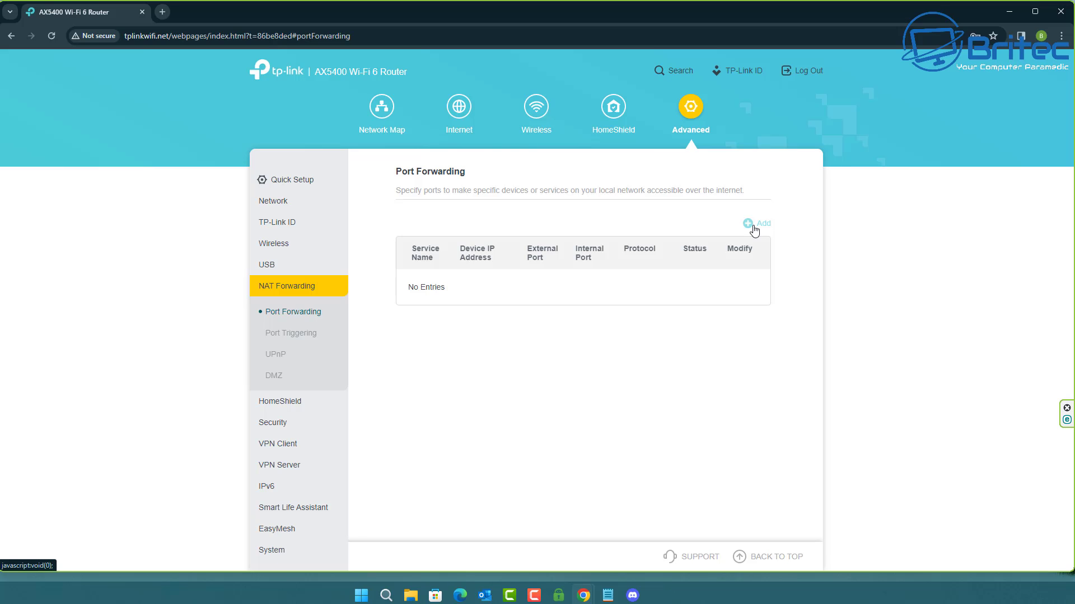
Add a port forwarding entry named Minecraft for device IP 192.168.1.23.
click(754, 228)
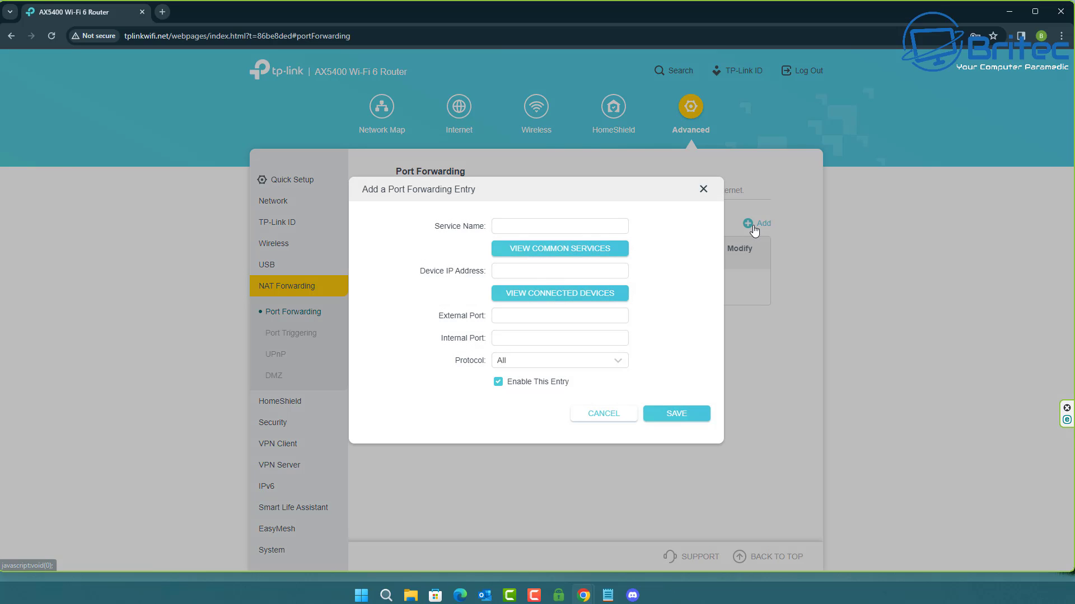
click(515, 231)
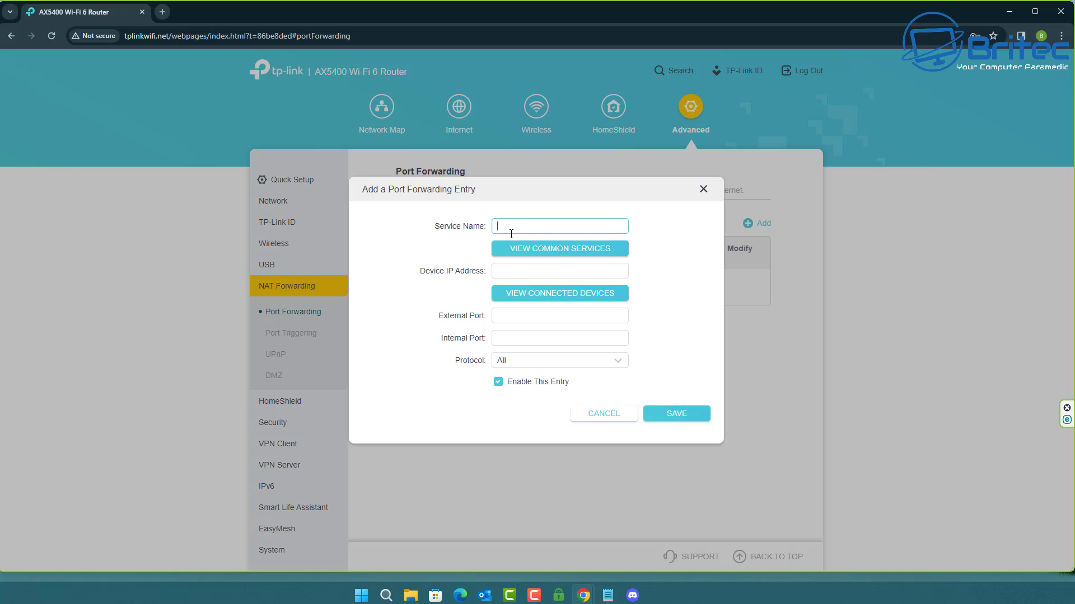
text(Minecraft)
click(582, 253)
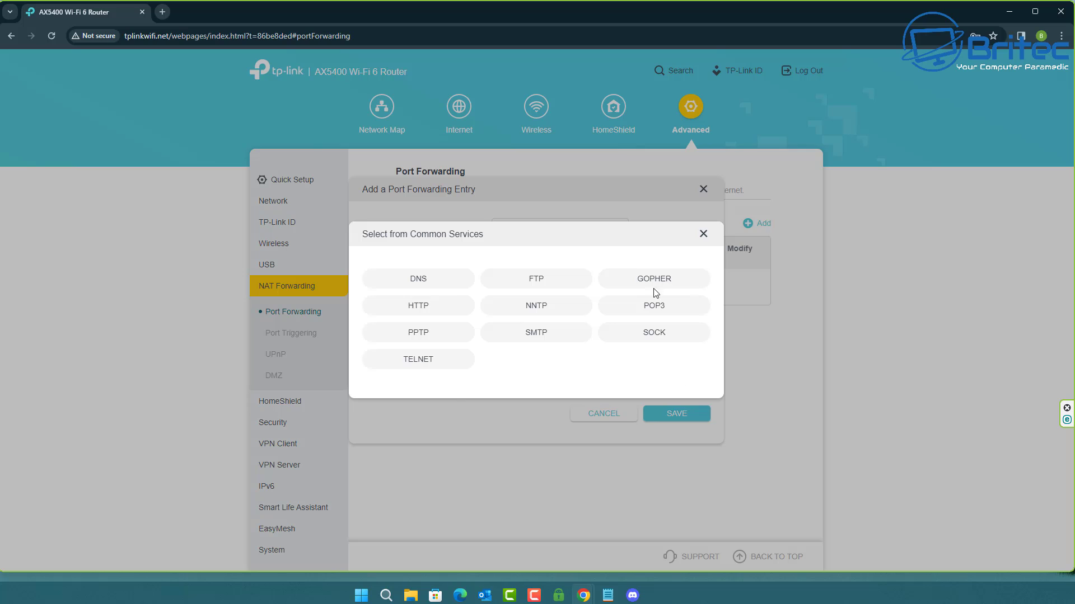
click(703, 234)
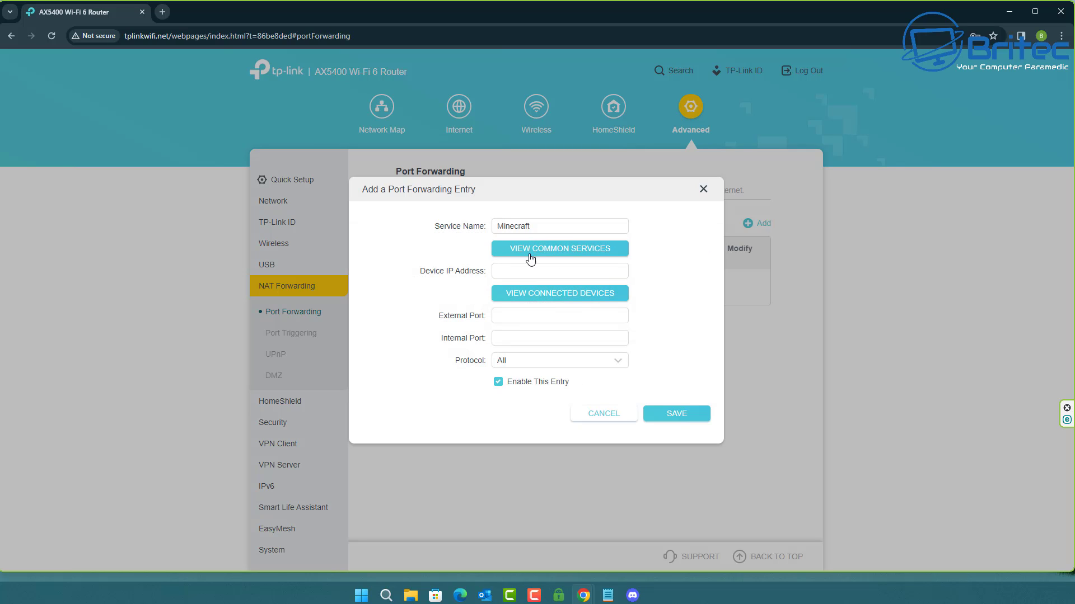
click(516, 268)
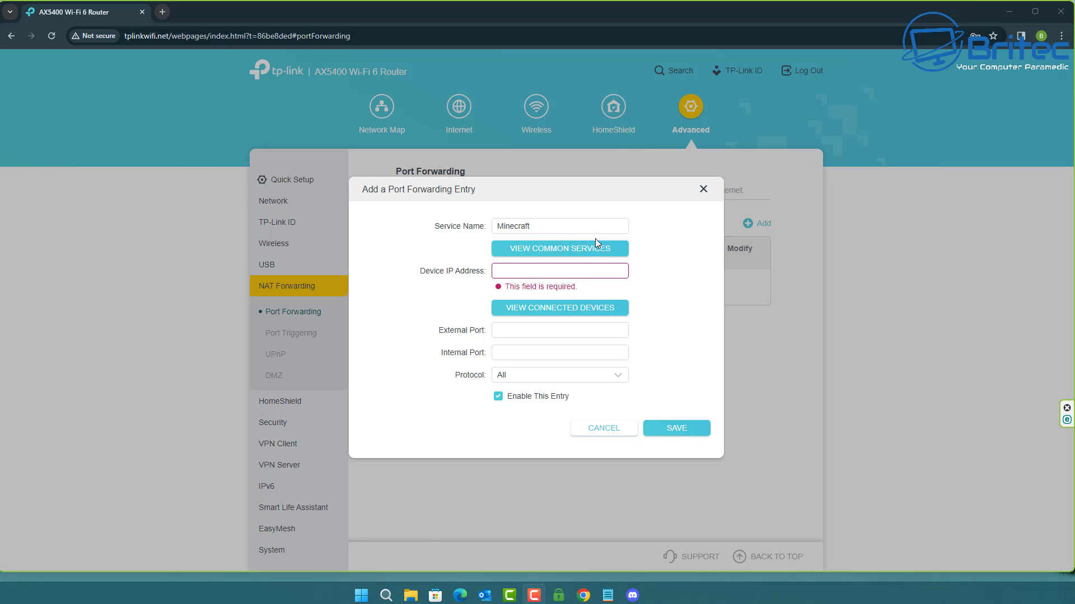
click(529, 279)
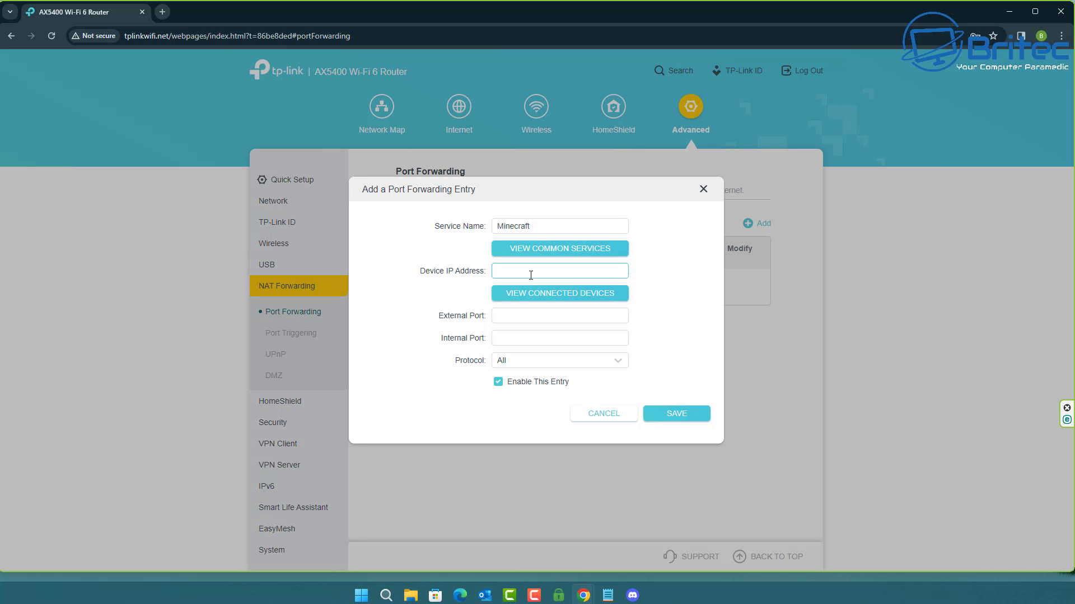
text(192.168.1.23)
Set external and internal port 25565, keep protocol All, and save the entry.
click(523, 317)
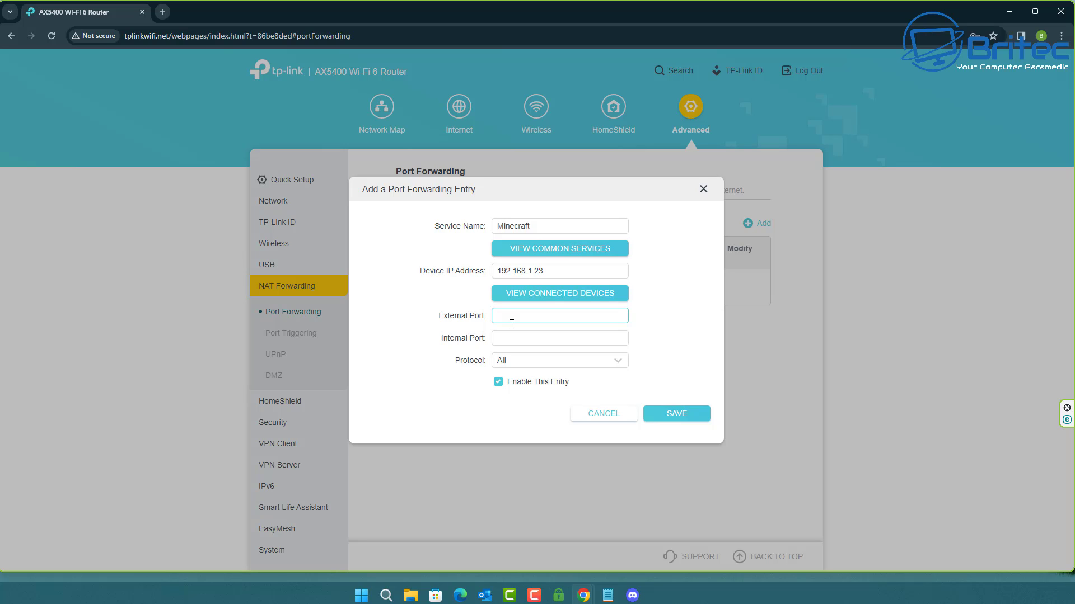
text(25565)
click(510, 338)
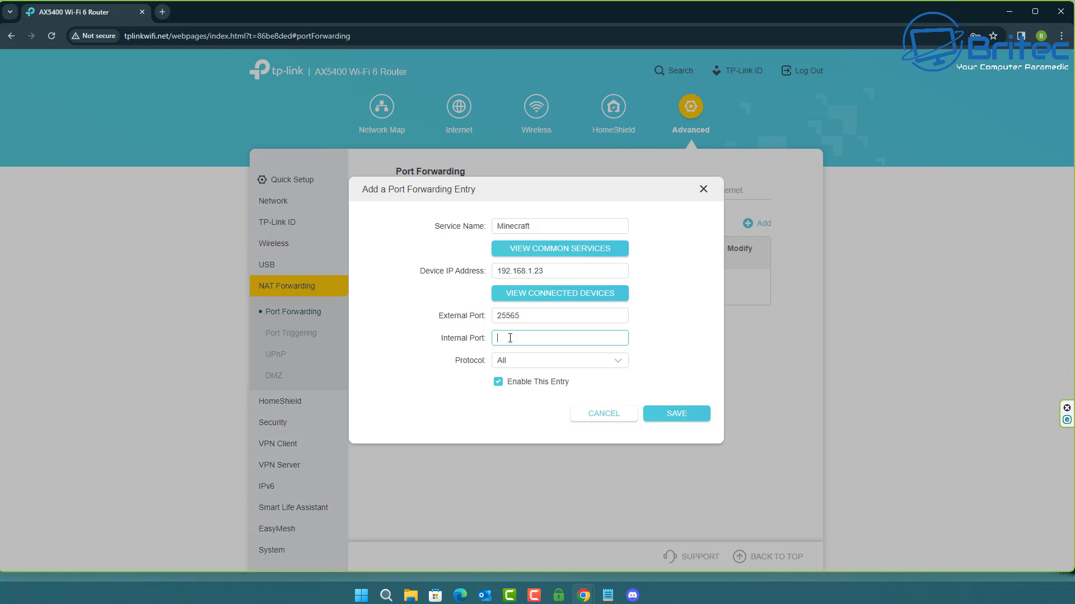
text(25565)
click(539, 362)
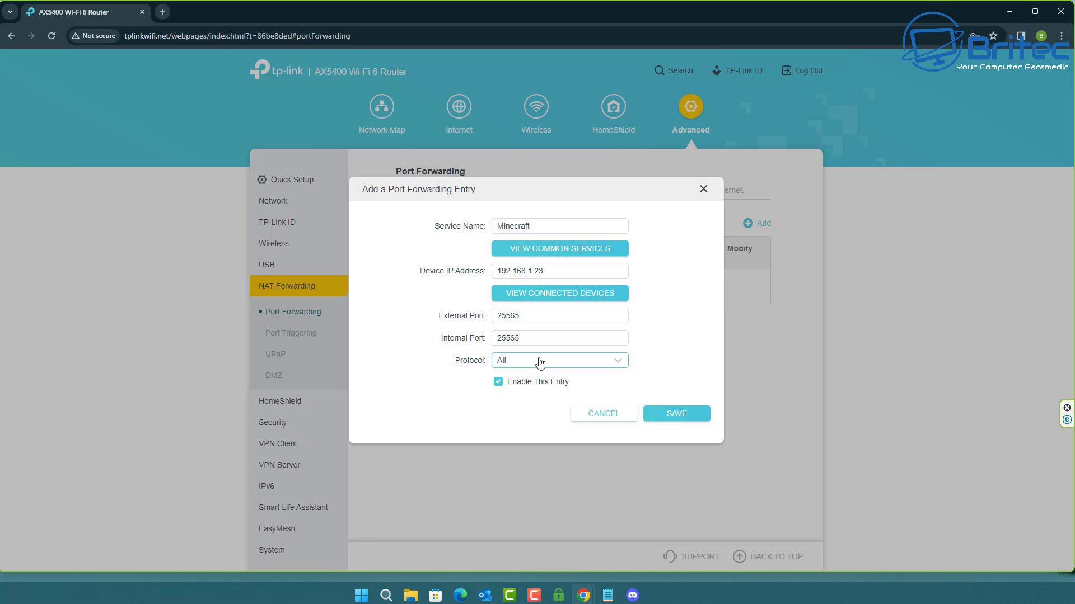
click(540, 362)
click(693, 415)
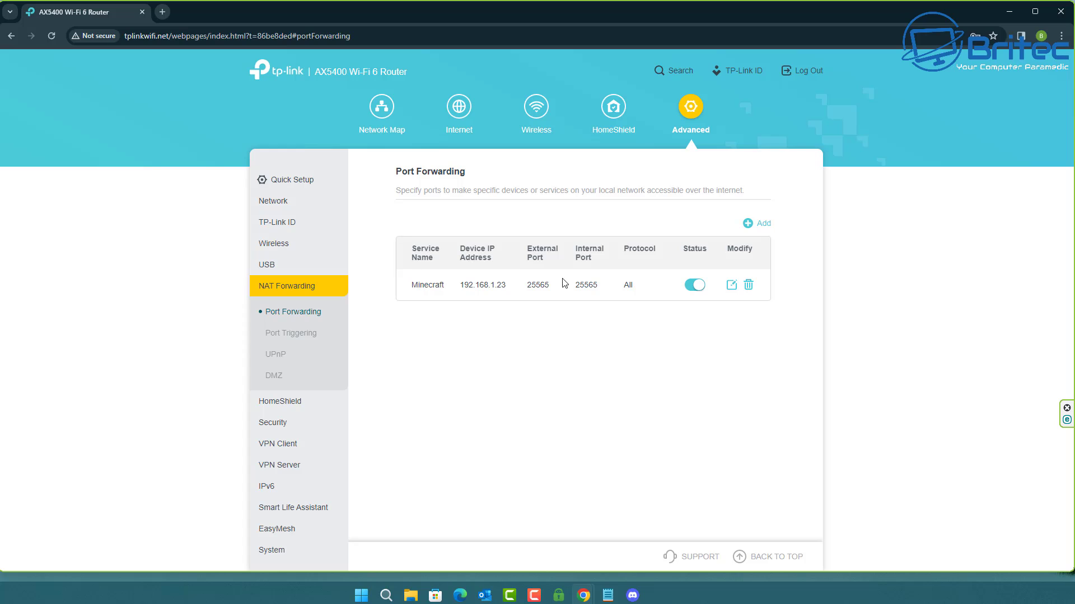
Toggle the Minecraft entry's status off and back on, then delete the entry.
click(697, 286)
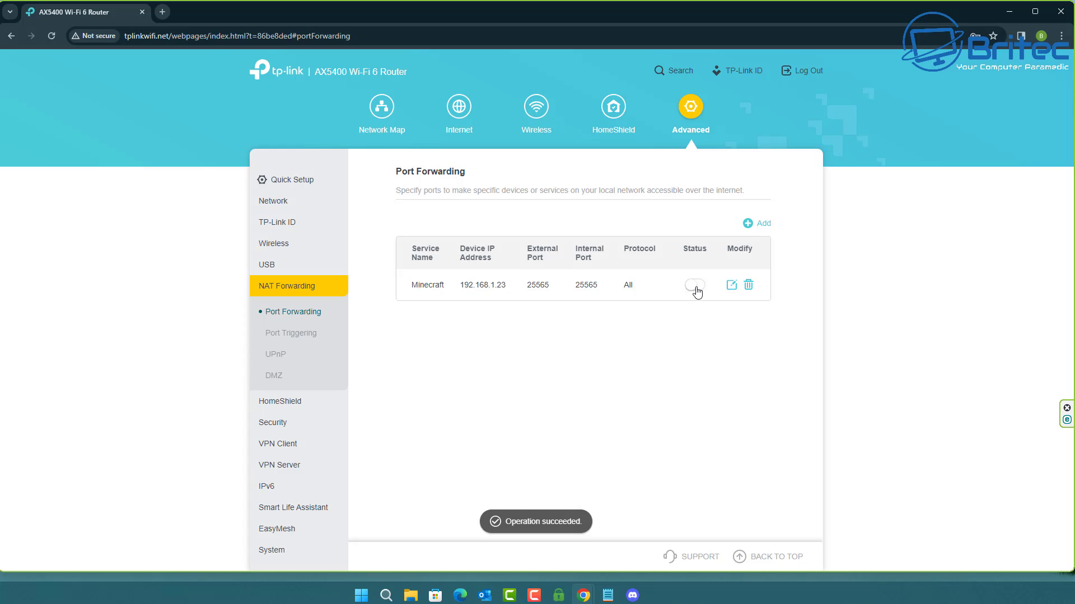
click(696, 286)
click(748, 286)
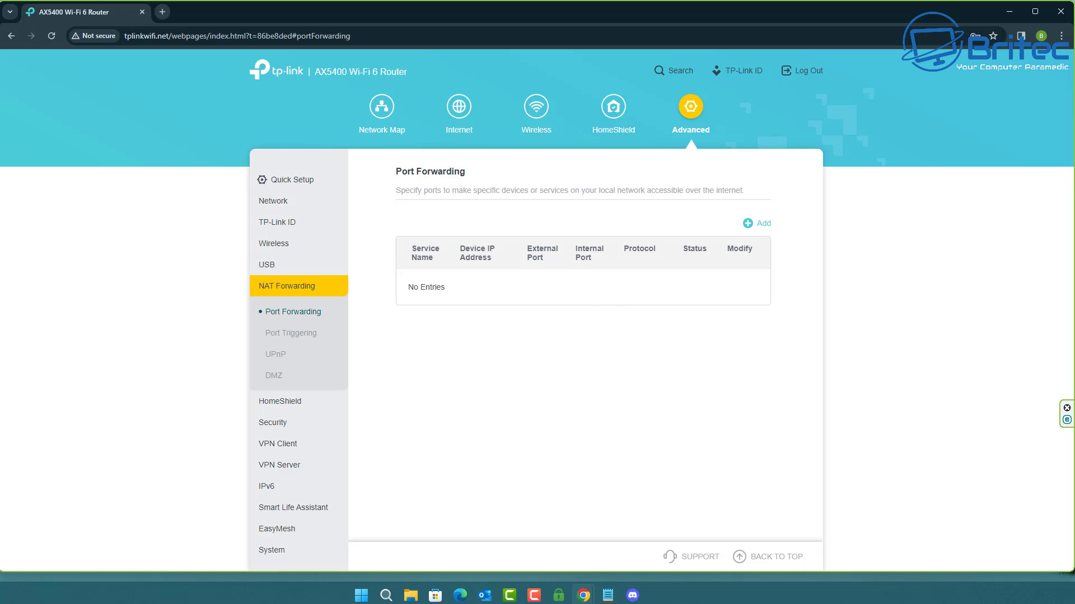
key(F10)
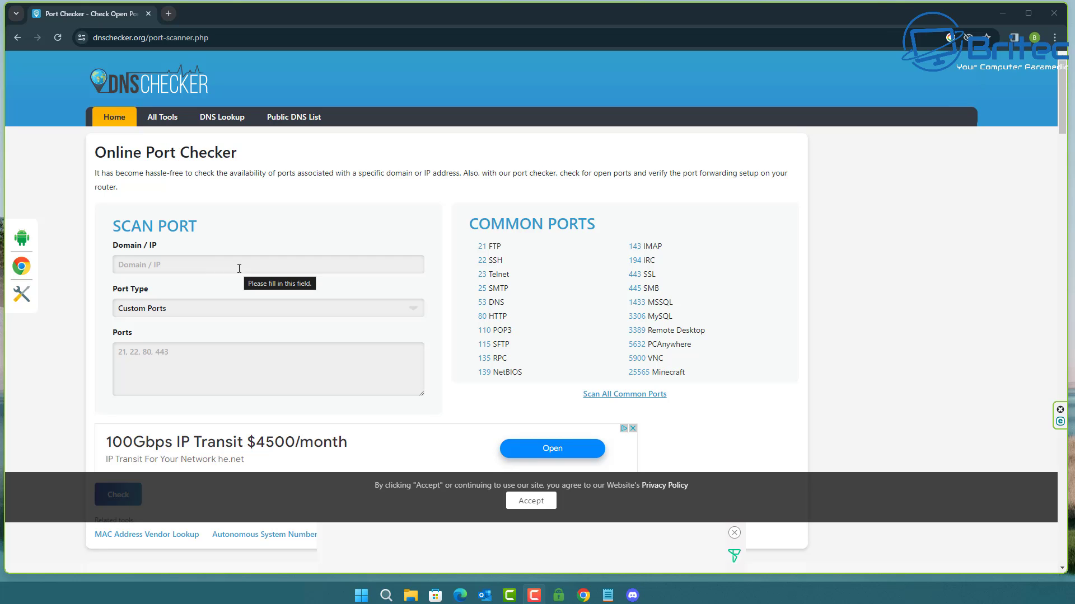
Choose Game Ports from the Port Type dropdown.
click(413, 312)
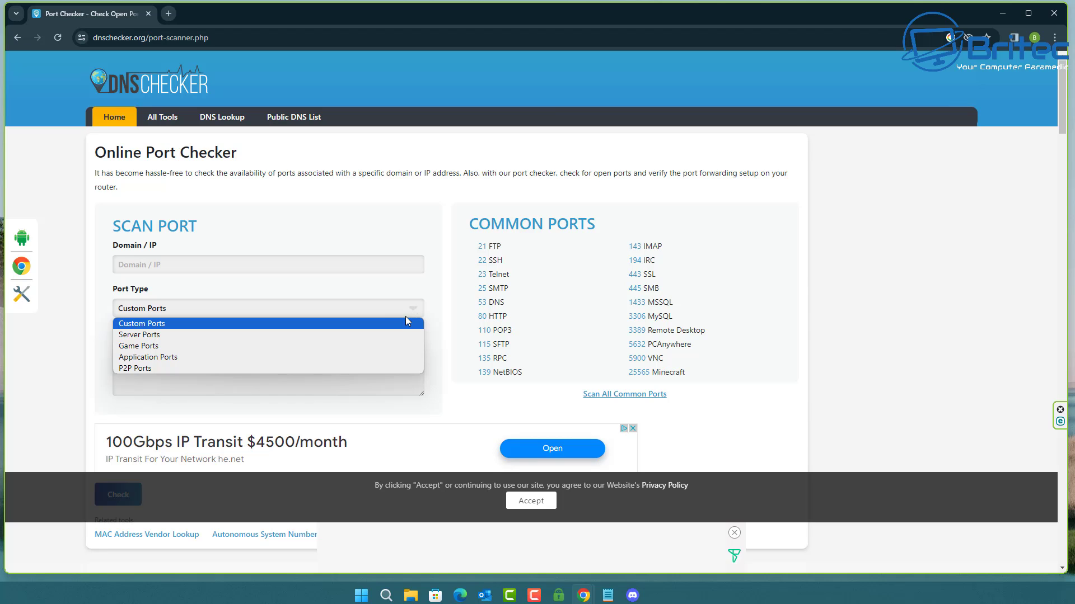
click(140, 348)
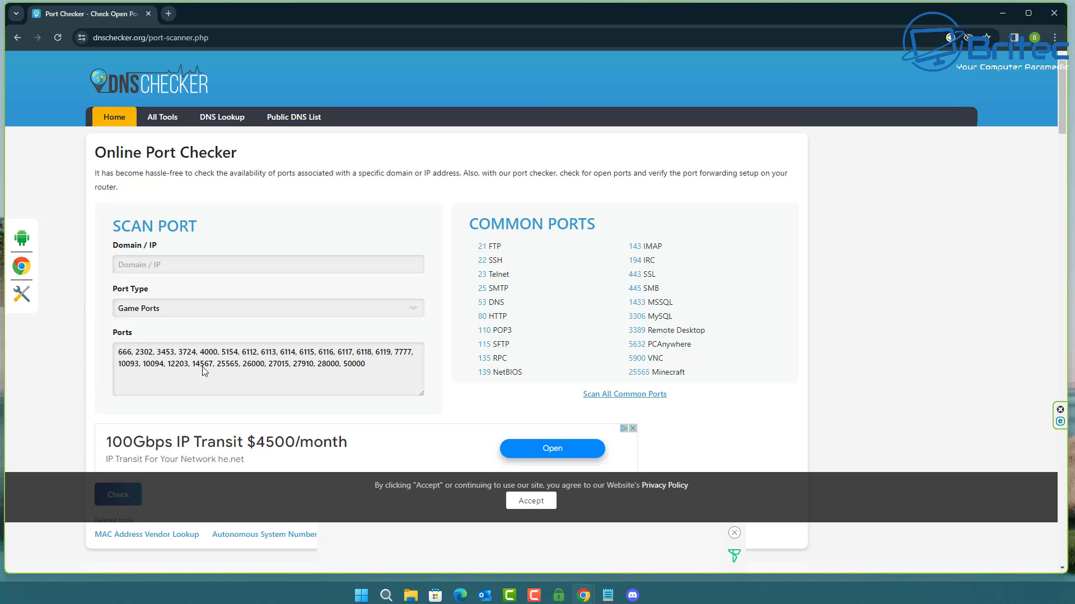